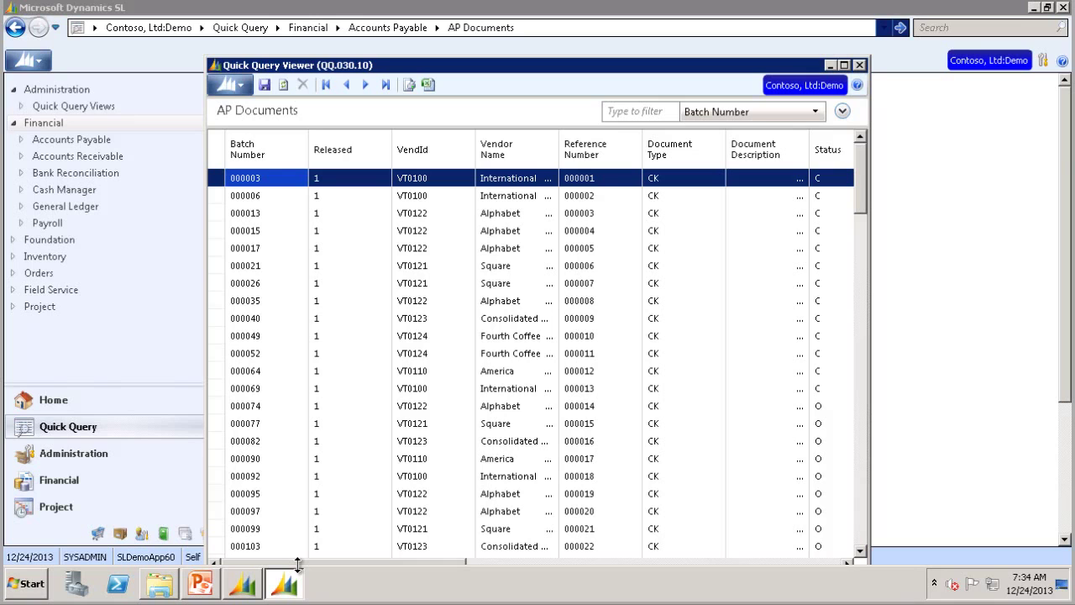
# Step: Remove the Company ID column from the AP Documents grid
pyautogui.moveTo(445, 561); pyautogui.dragTo(846, 561)
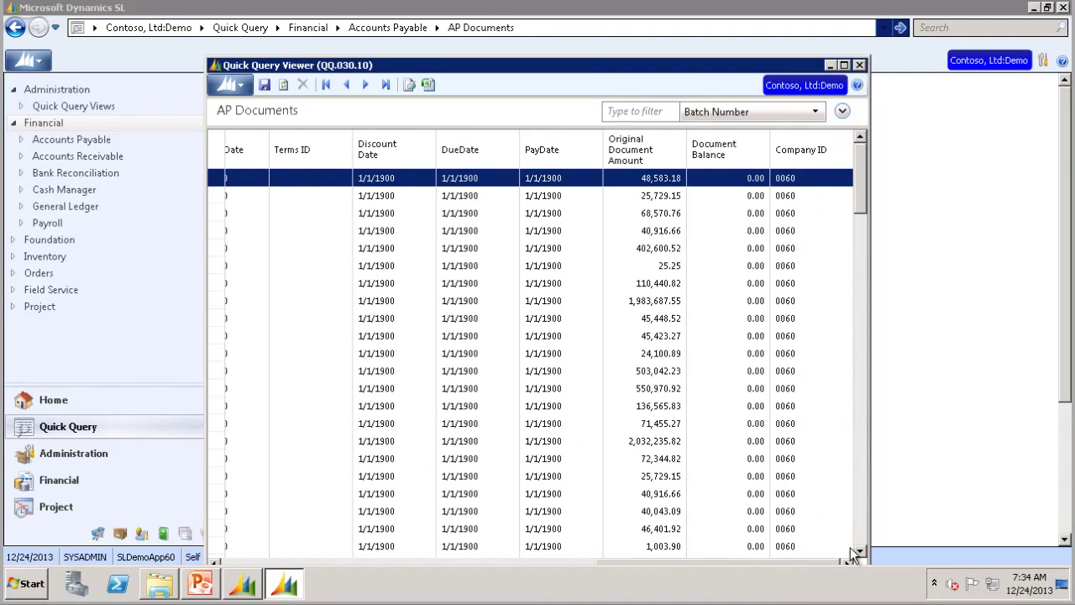
pyautogui.rightClick(816, 152)
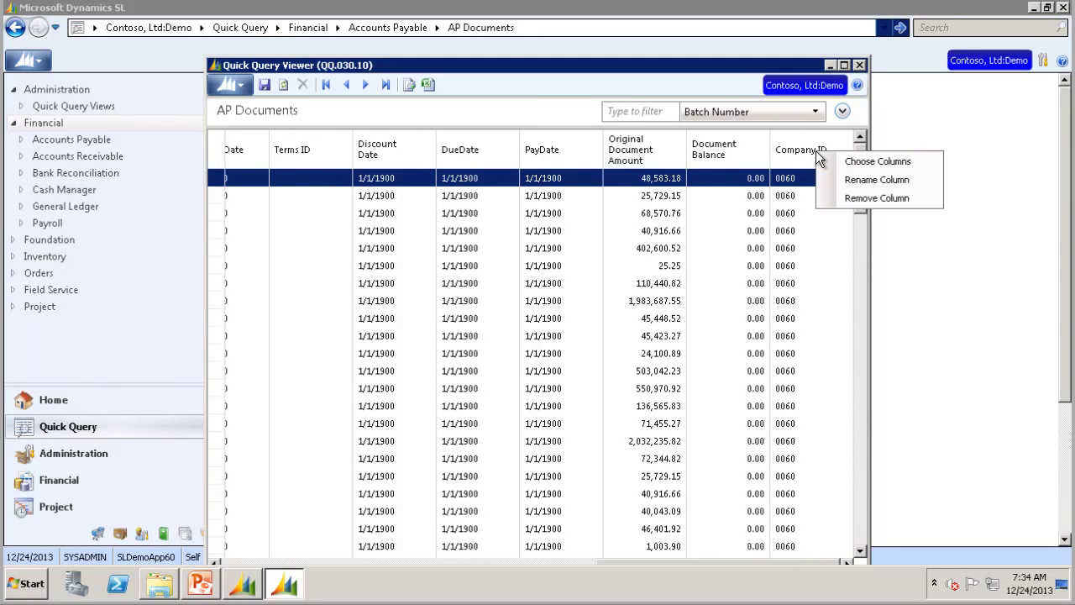
pyautogui.click(842, 202)
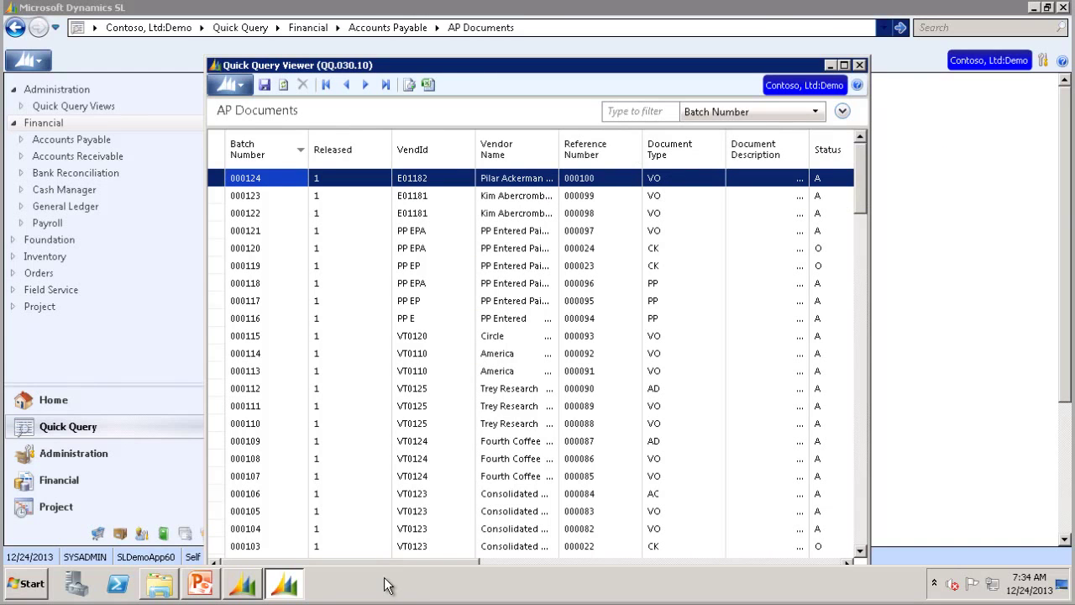
pyautogui.moveTo(413, 561); pyautogui.dragTo(774, 555)
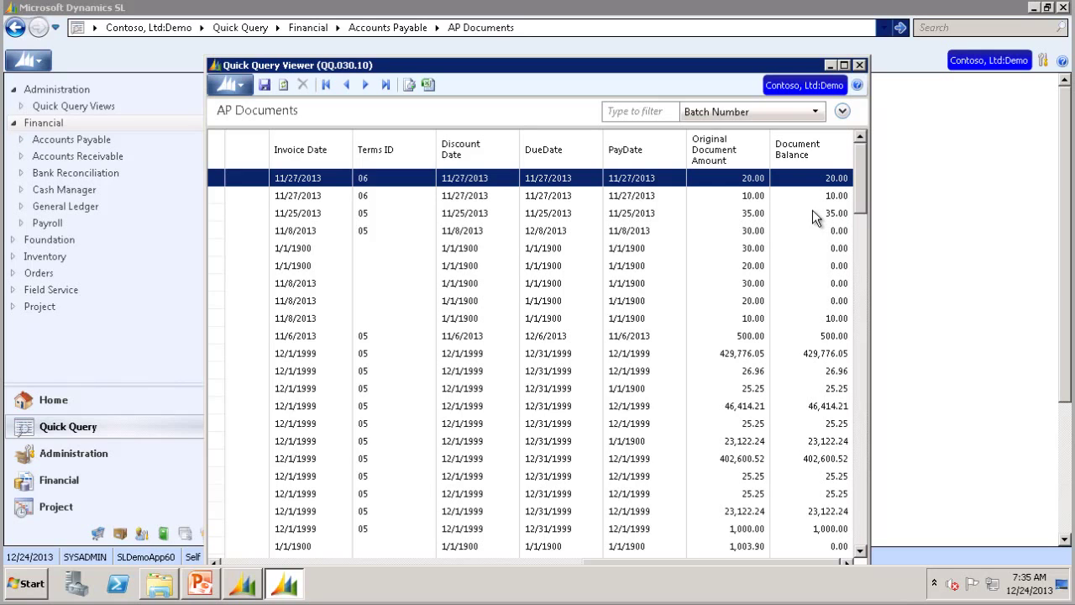
# Step: Open Choose Columns and add Create User to the selected columns
pyautogui.rightClick(801, 149)
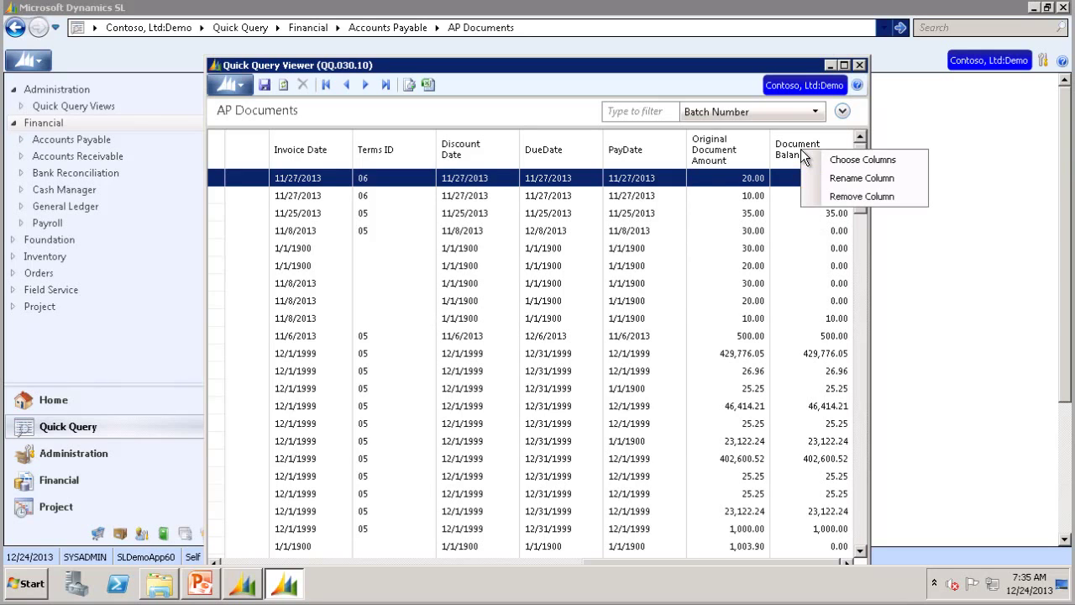
pyautogui.click(845, 160)
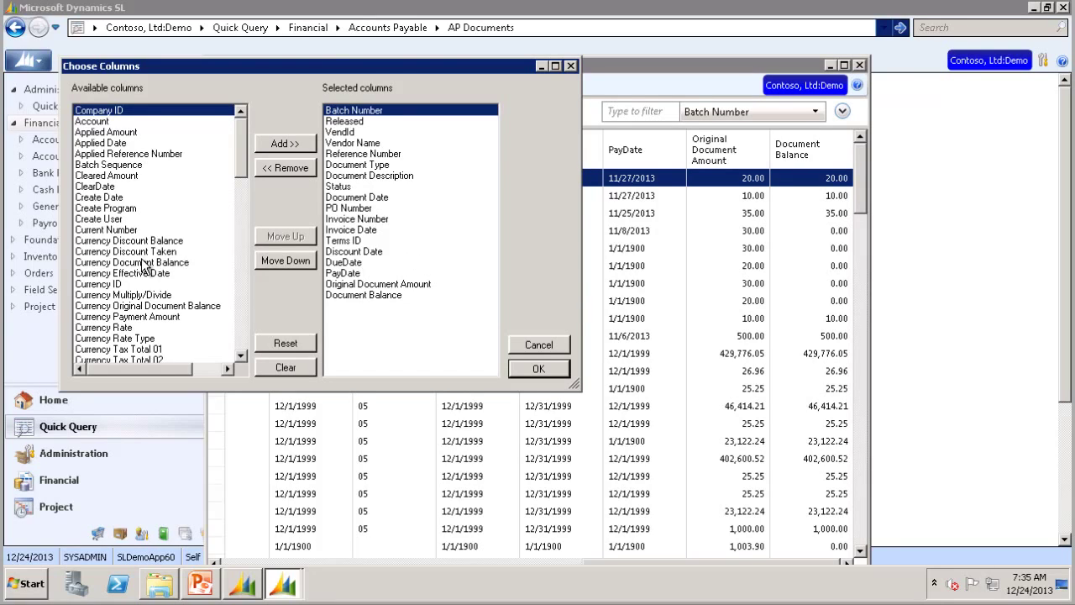
pyautogui.click(114, 220)
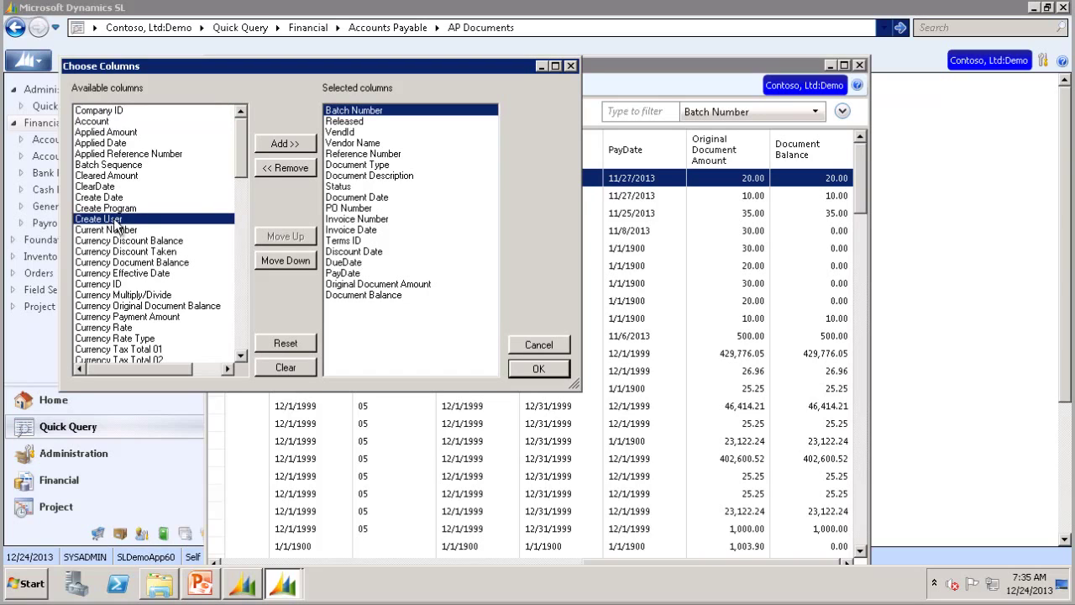
pyautogui.click(287, 145)
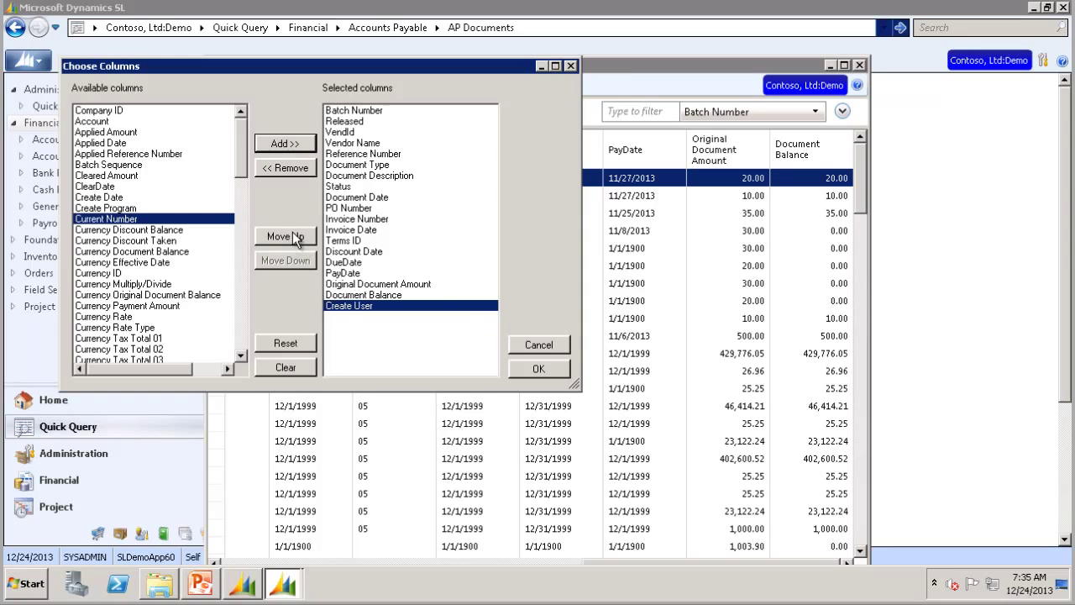
# Step: Move Create User up three places, then reset the selection to the default columns
pyautogui.click(293, 236)
pyautogui.click(293, 236)
pyautogui.click(293, 236)
pyautogui.click(293, 236)
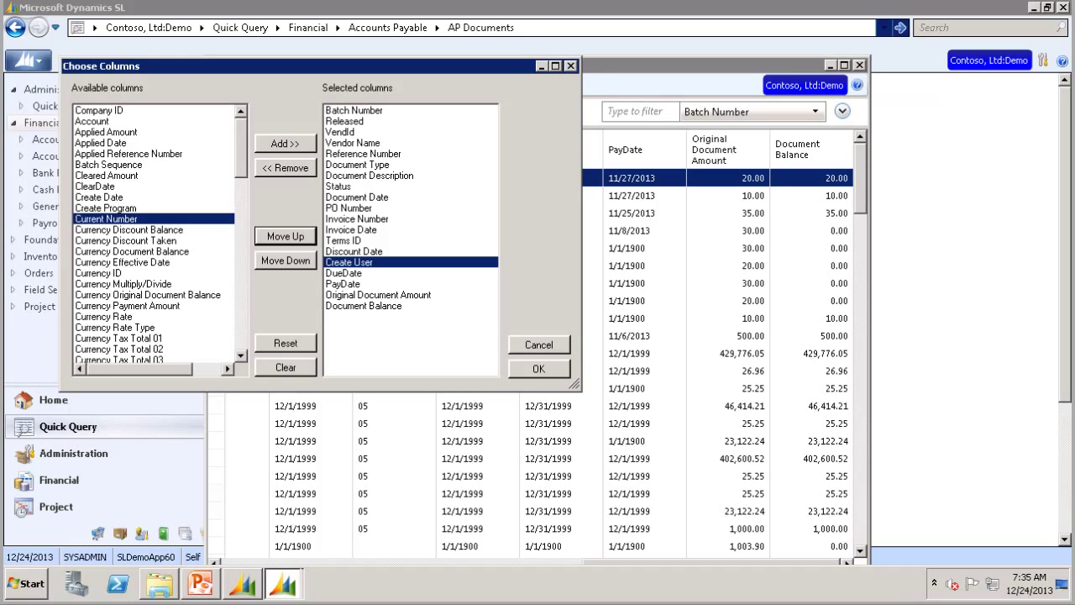
pyautogui.click(285, 344)
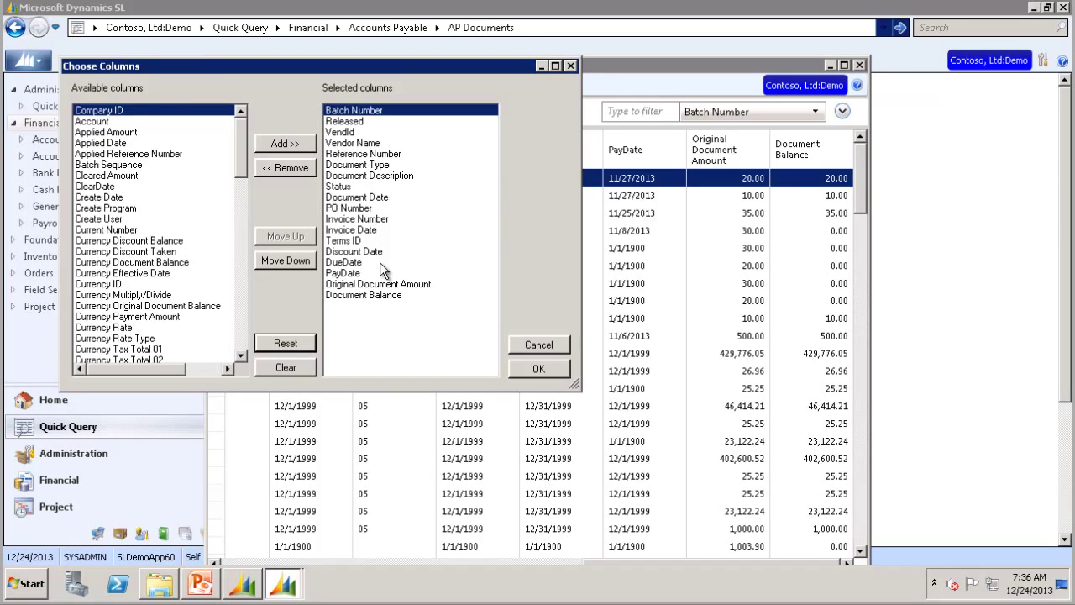
# Step: Clear and reset the columns, then add Create User after Document Balance and apply
pyautogui.click(284, 370)
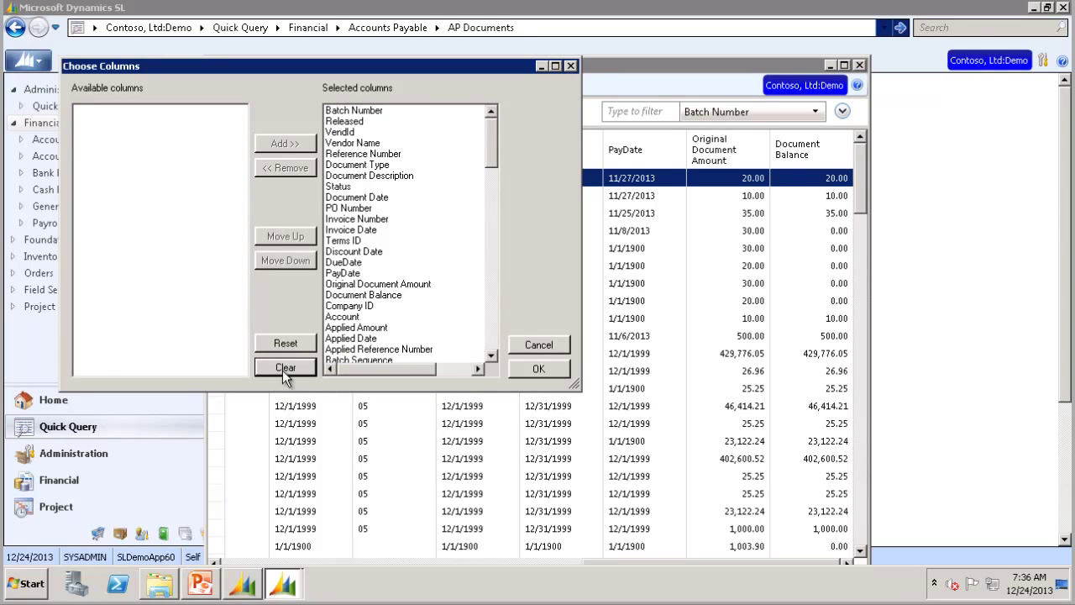
pyautogui.click(287, 345)
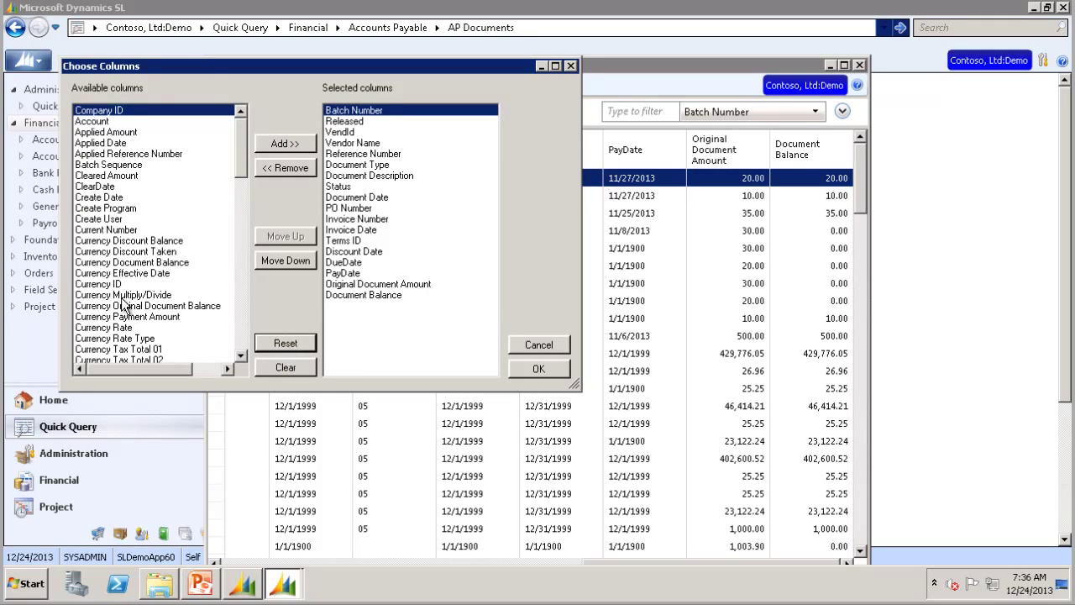
pyautogui.click(105, 220)
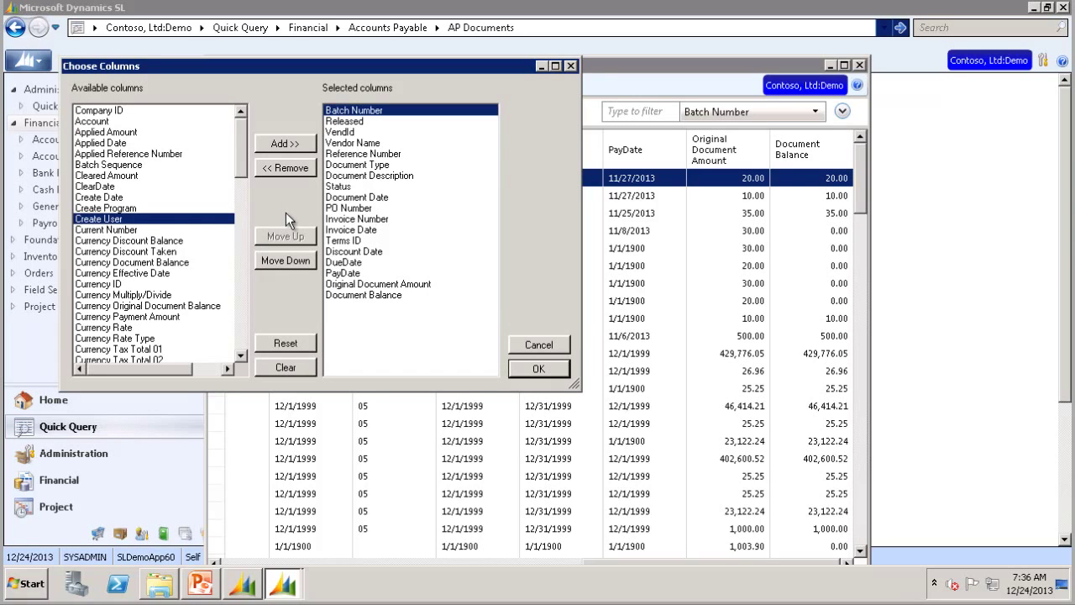
pyautogui.click(283, 142)
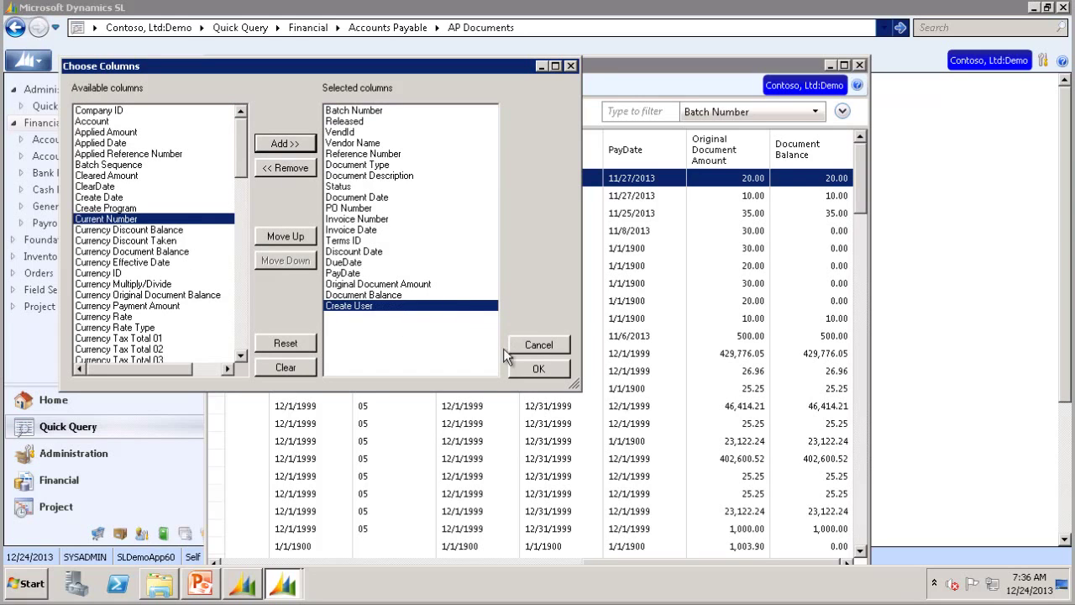
pyautogui.click(537, 374)
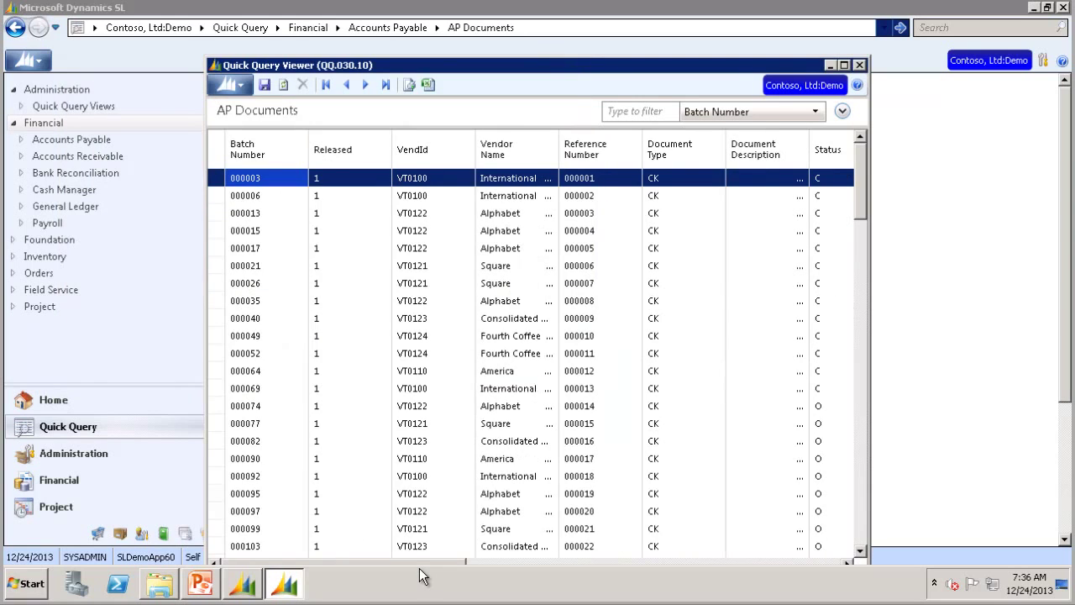
# Step: Scroll the grid right to show the Create User column with SYSADMIN values
pyautogui.moveTo(417, 561); pyautogui.dragTo(819, 561)
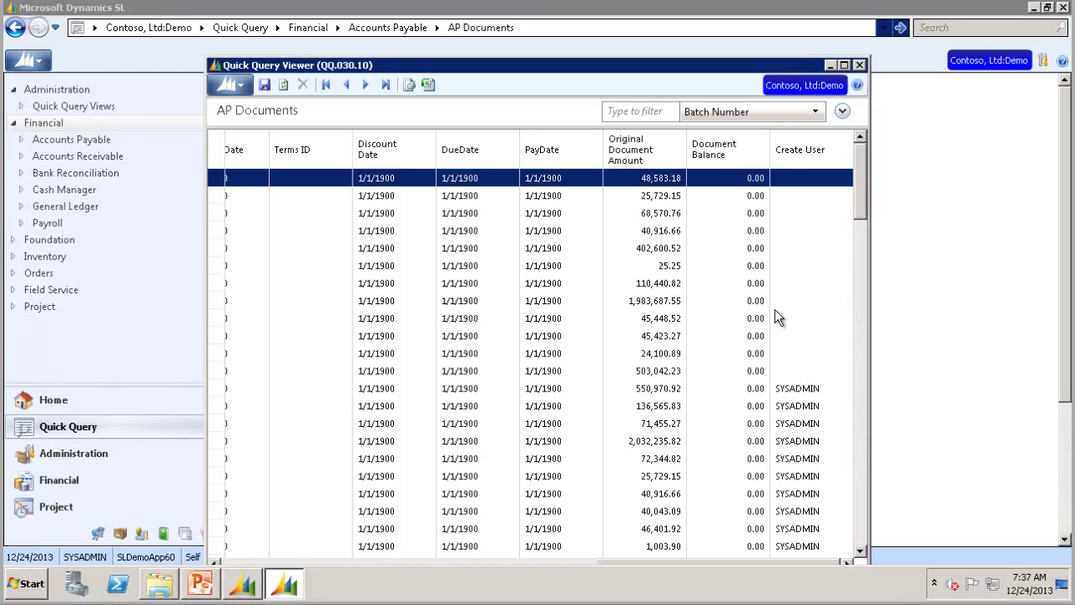
# Step: Switch the search field from Batch Number to VendId and filter on VT0122
pyautogui.click(811, 111)
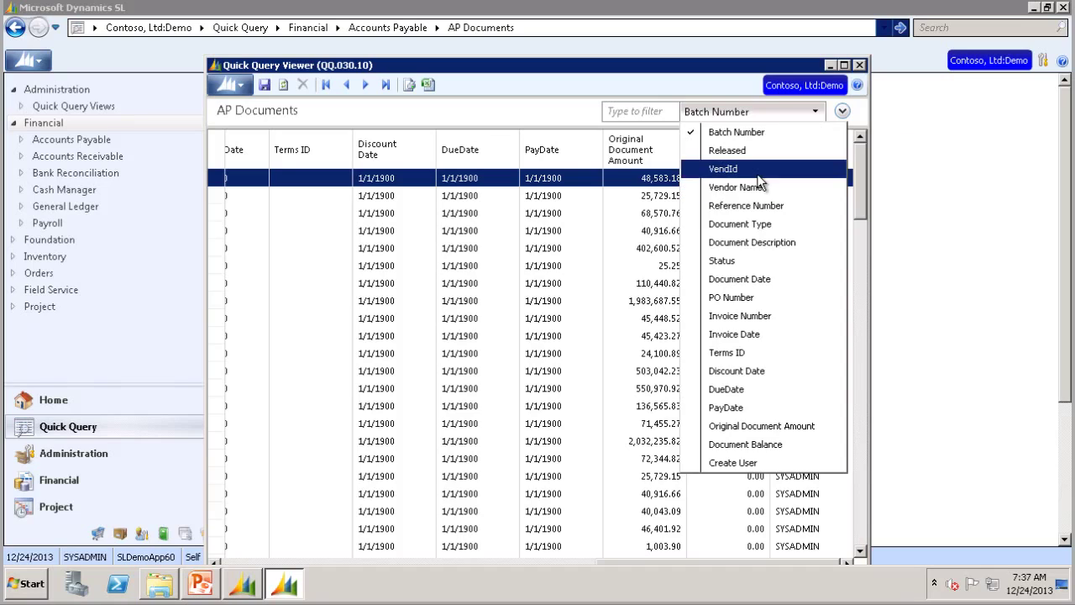
pyautogui.click(773, 169)
pyautogui.click(653, 112)
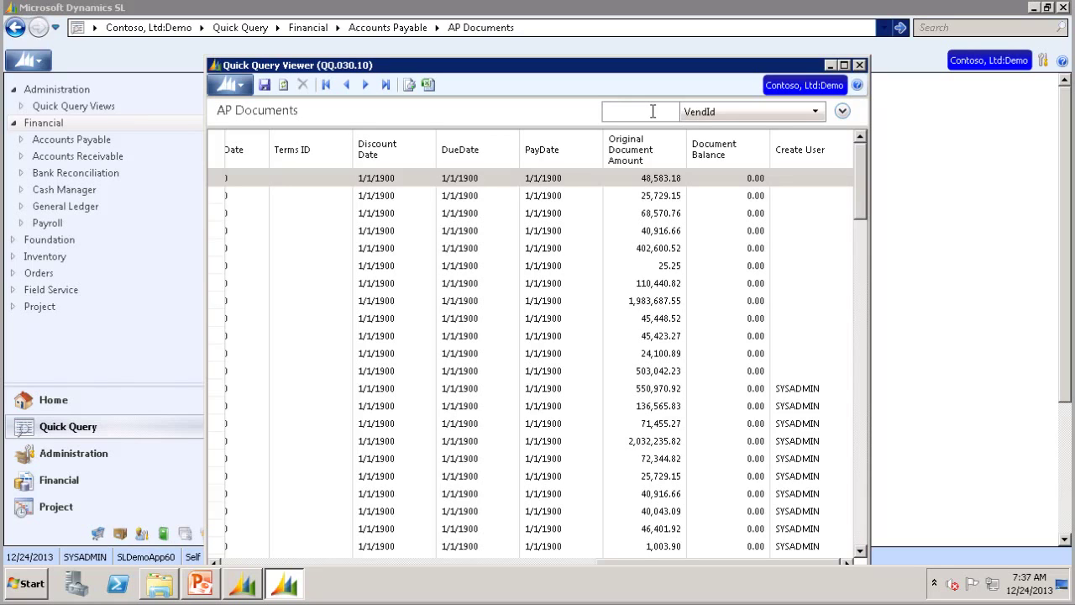
pyautogui.write('VT01')
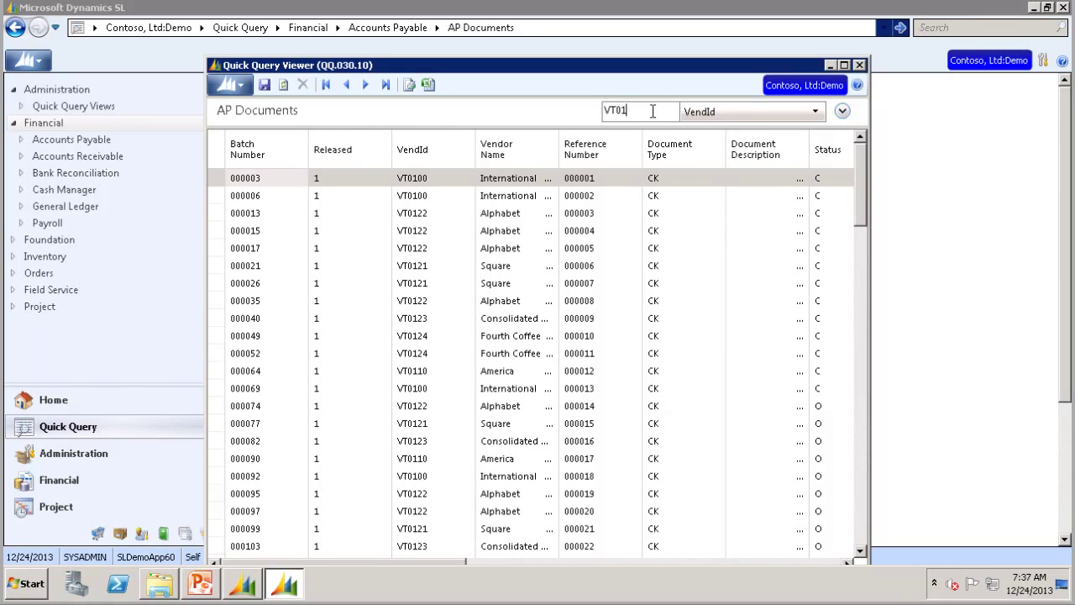
pyautogui.write('22')
pyautogui.press('Return')
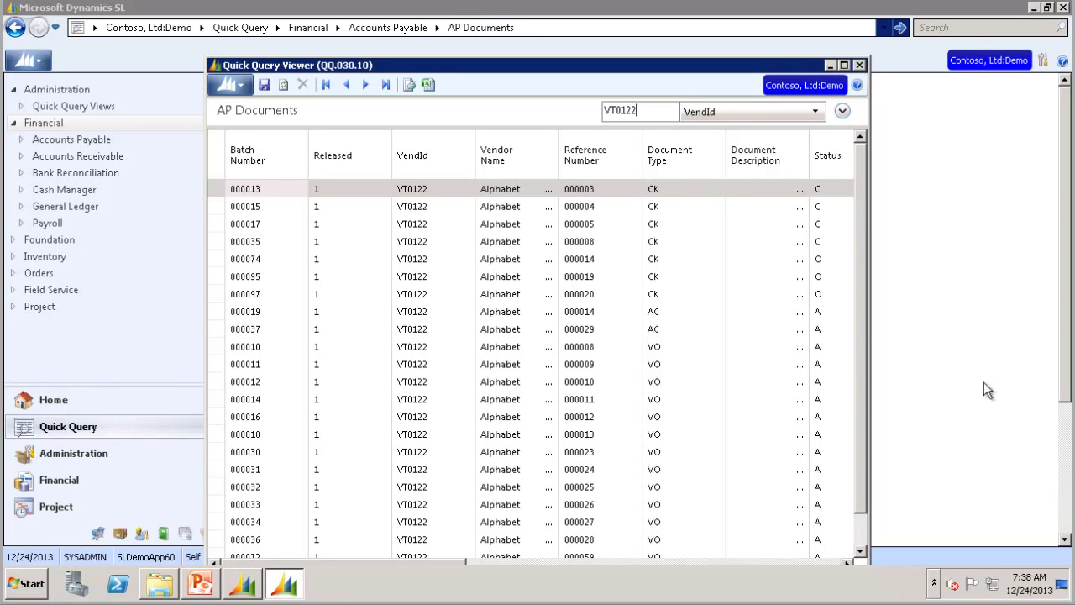
# Step: Add an advanced filter condition: Document Type is CK
pyautogui.click(842, 112)
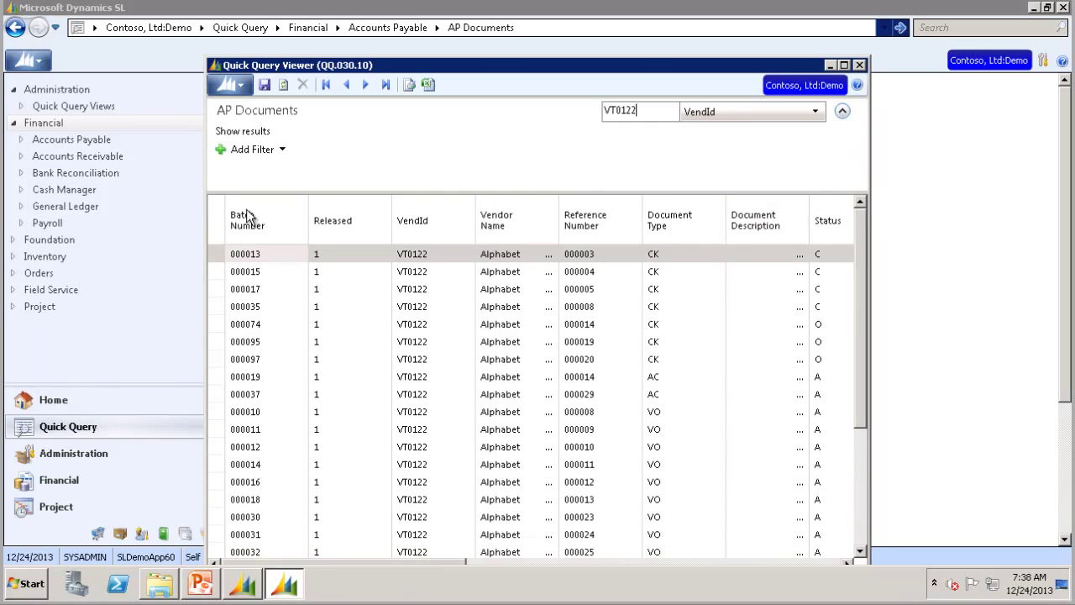
pyautogui.click(240, 149)
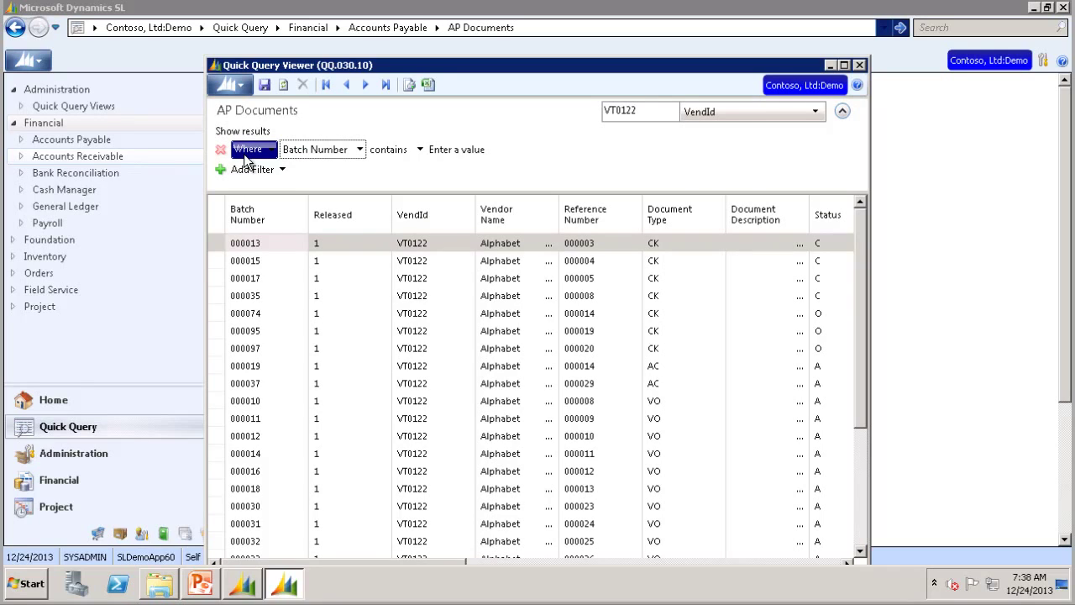
pyautogui.click(360, 151)
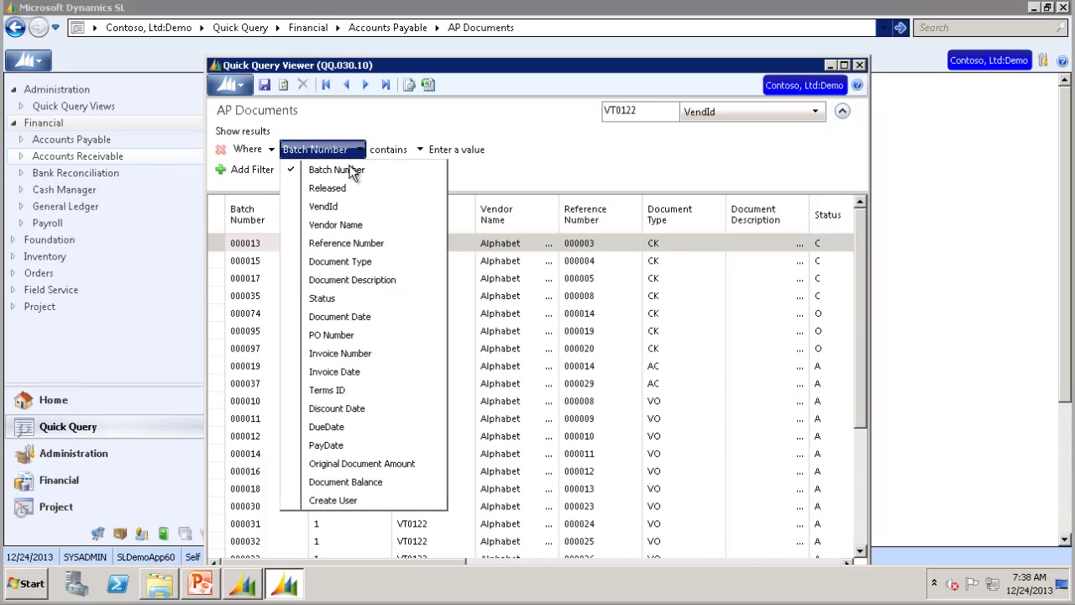
pyautogui.click(339, 261)
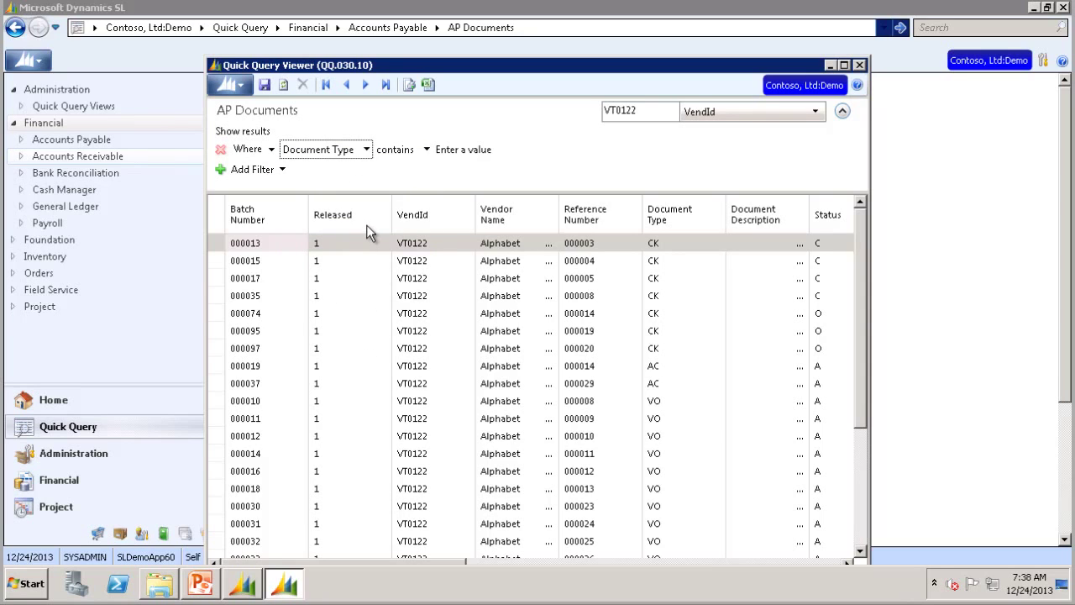
pyautogui.click(426, 148)
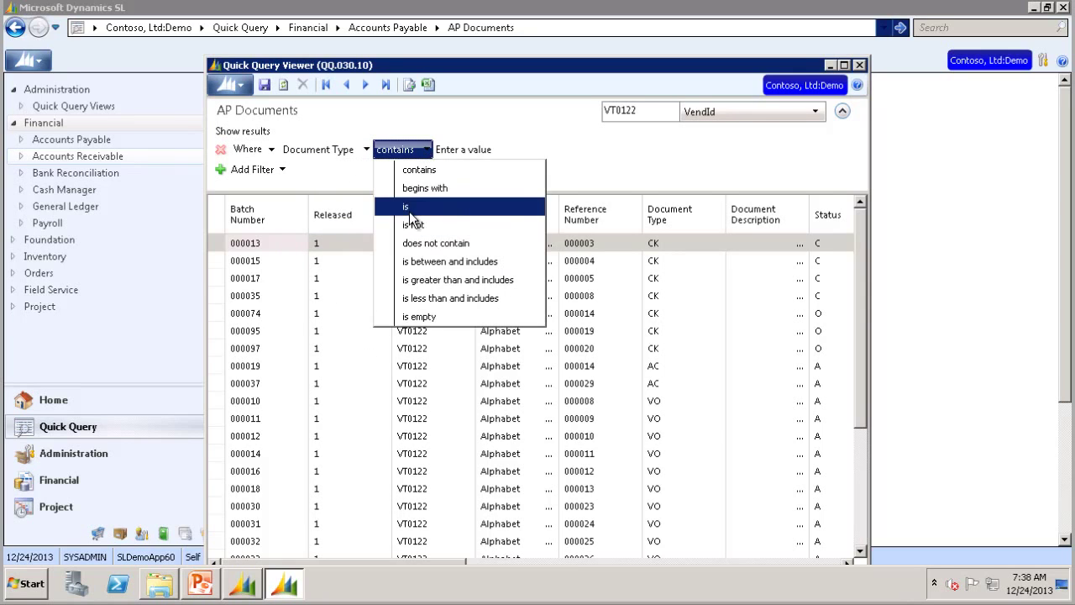
pyautogui.click(409, 208)
pyautogui.click(452, 149)
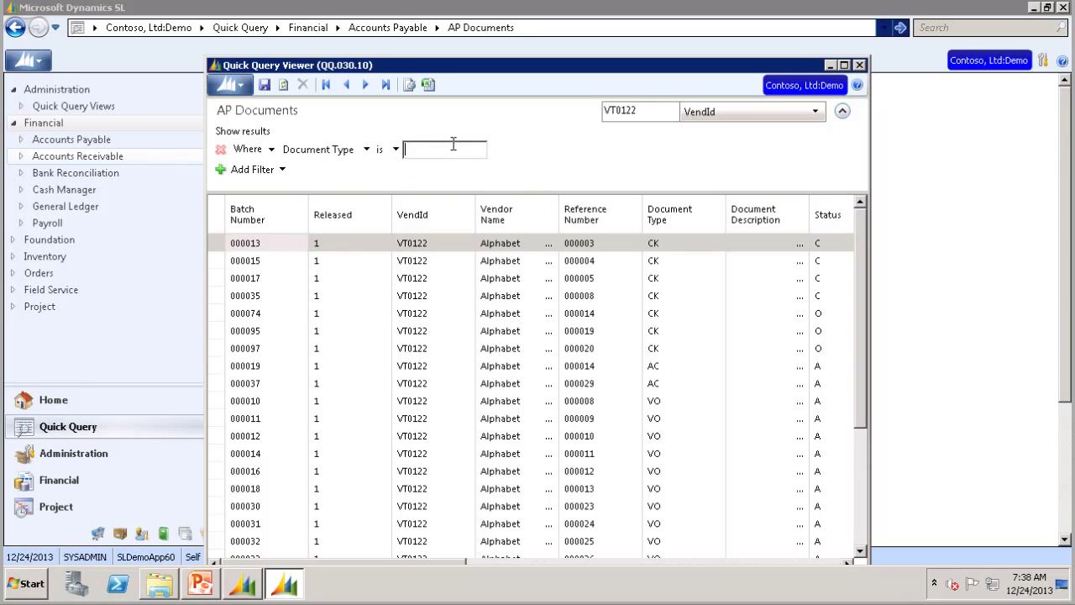
pyautogui.write('CK')
pyautogui.press('Tab')
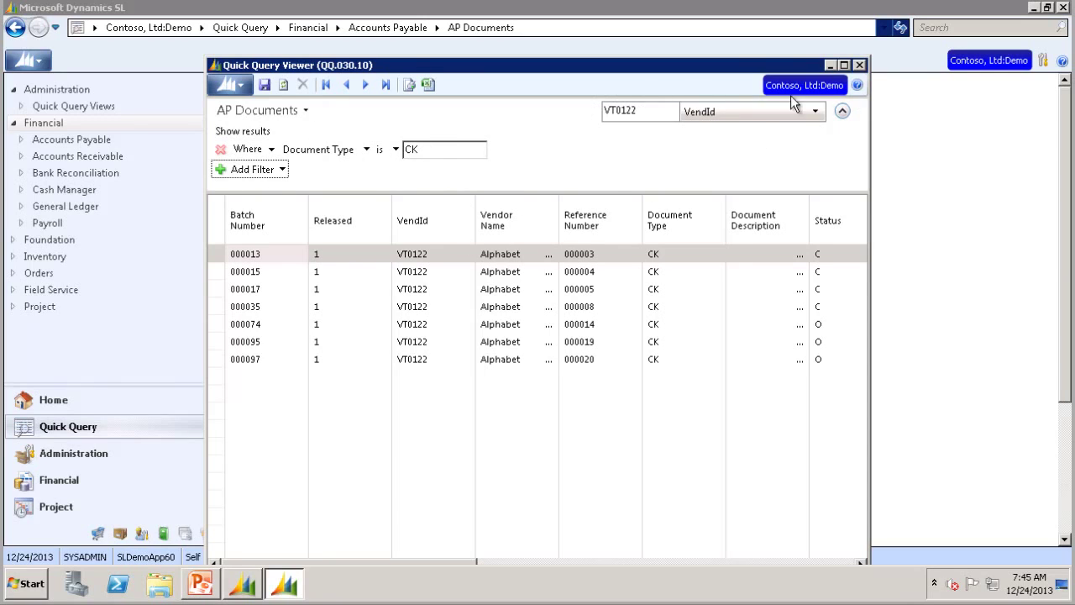
# Step: Save the filtered query as a view named 'Test' with description 'Test'
pyautogui.click(264, 85)
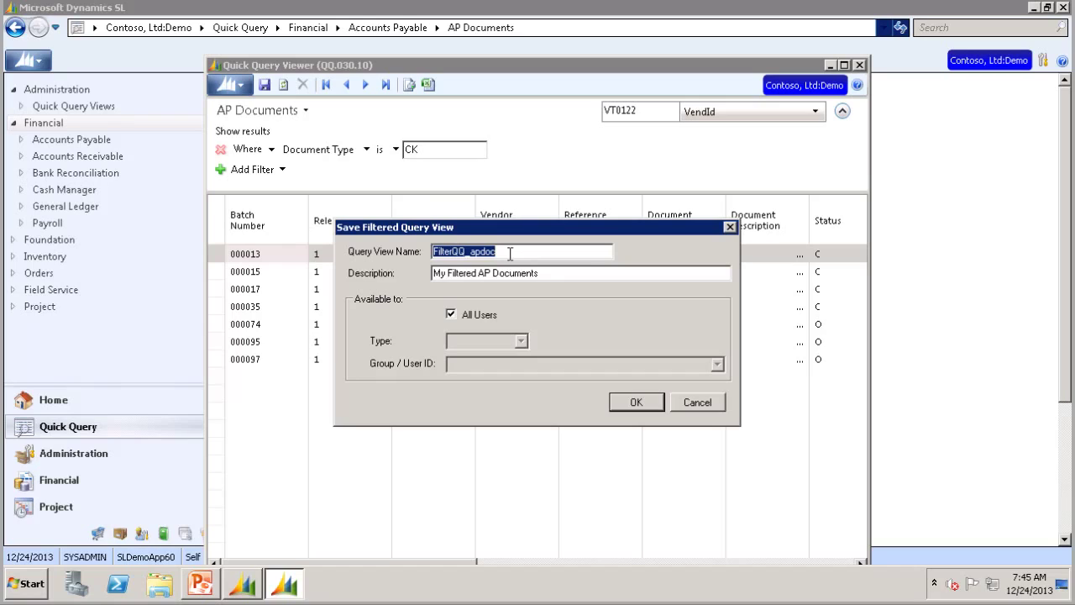
pyautogui.write('Test')
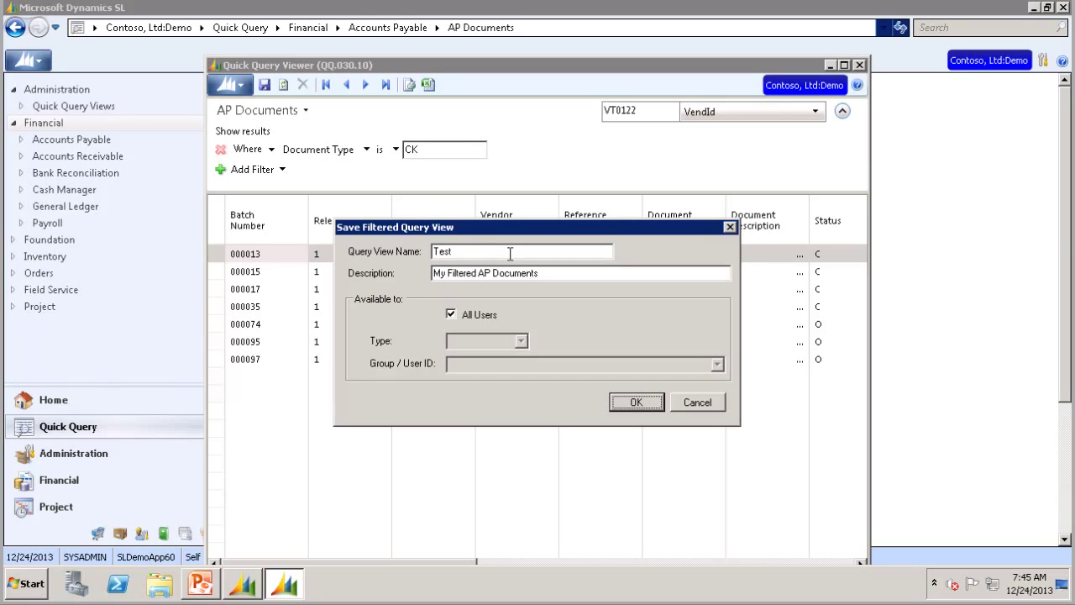
pyautogui.click(529, 273)
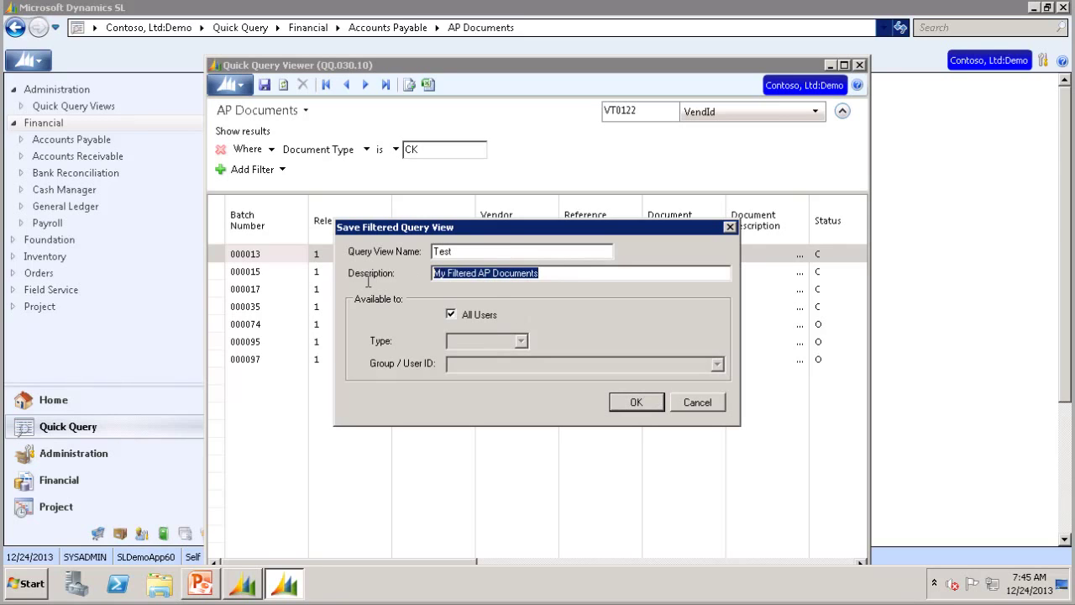
pyautogui.write('Test')
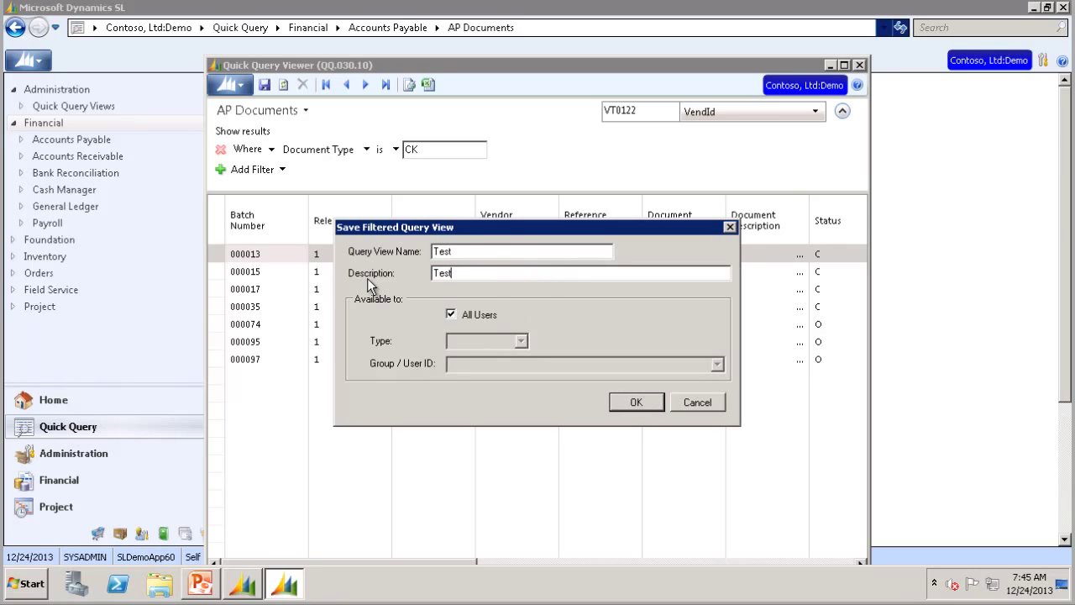
# Step: Keep the Test view shared with All Users and confirm the save
pyautogui.click(451, 314)
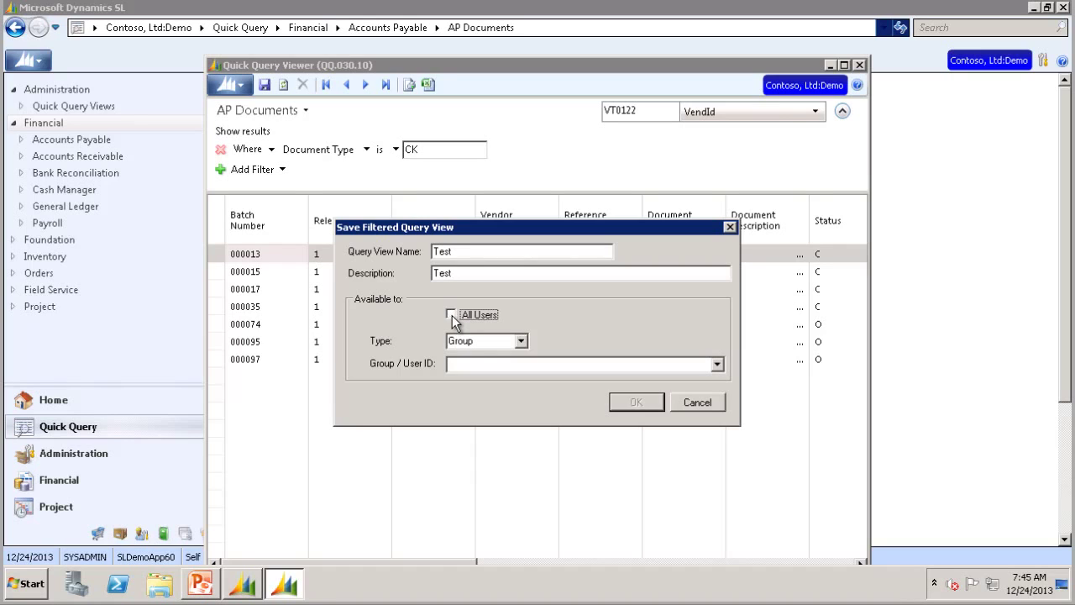
pyautogui.click(522, 341)
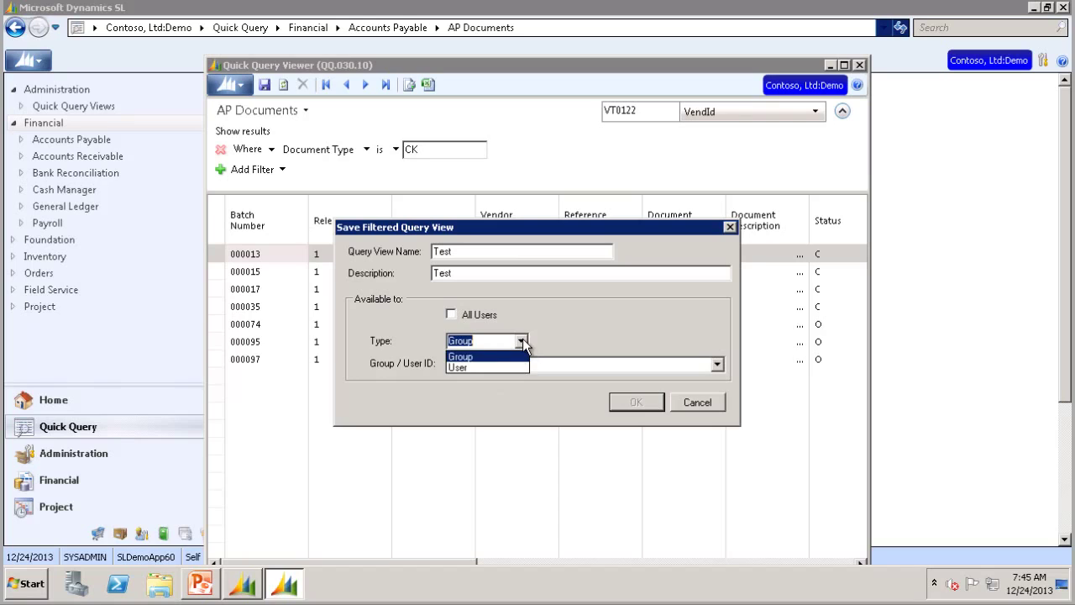
pyautogui.click(521, 342)
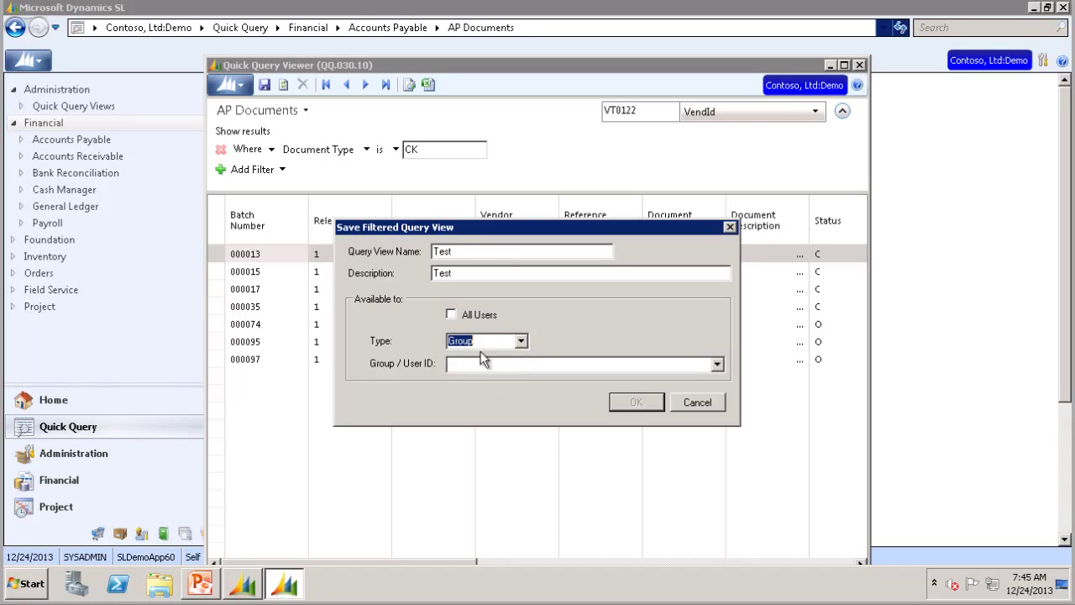
pyautogui.click(452, 315)
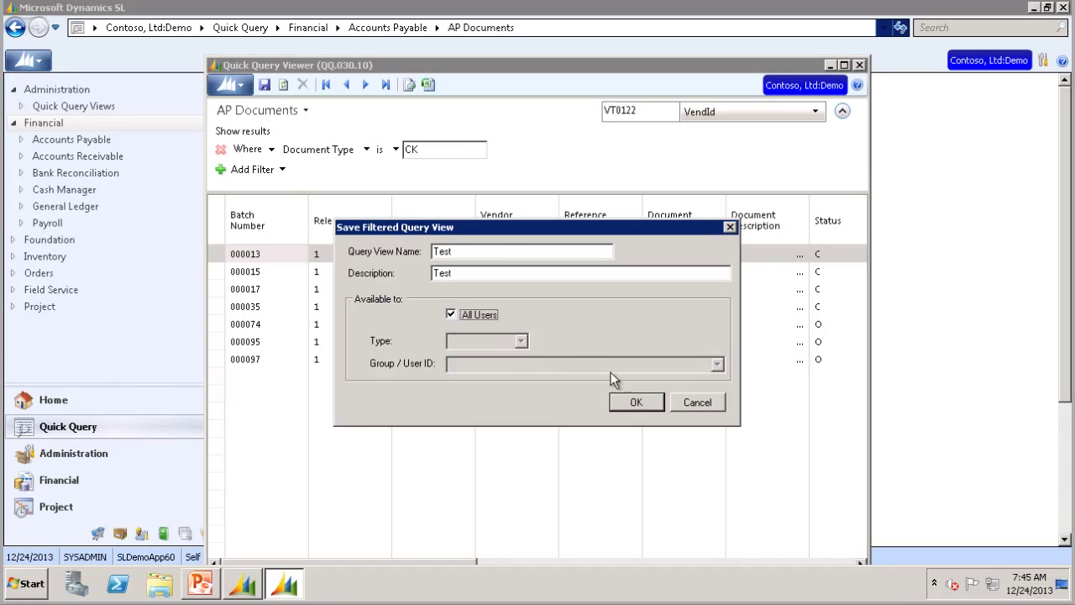
pyautogui.click(640, 401)
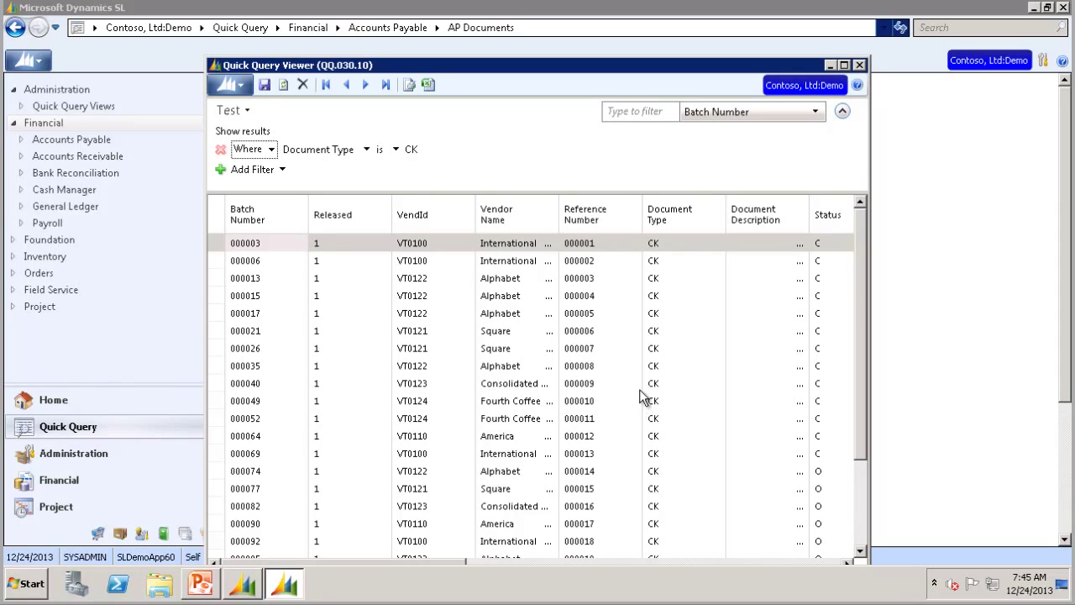
# Step: Close the viewer and Dynamics SL, relaunch it and log back in with the password
pyautogui.click(859, 66)
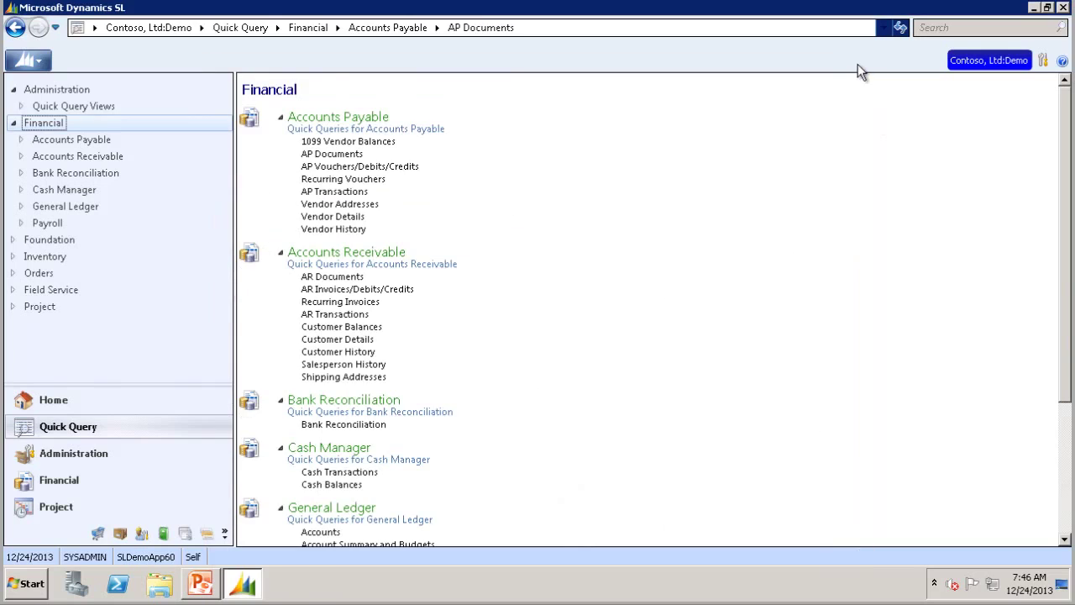
pyautogui.click(1062, 8)
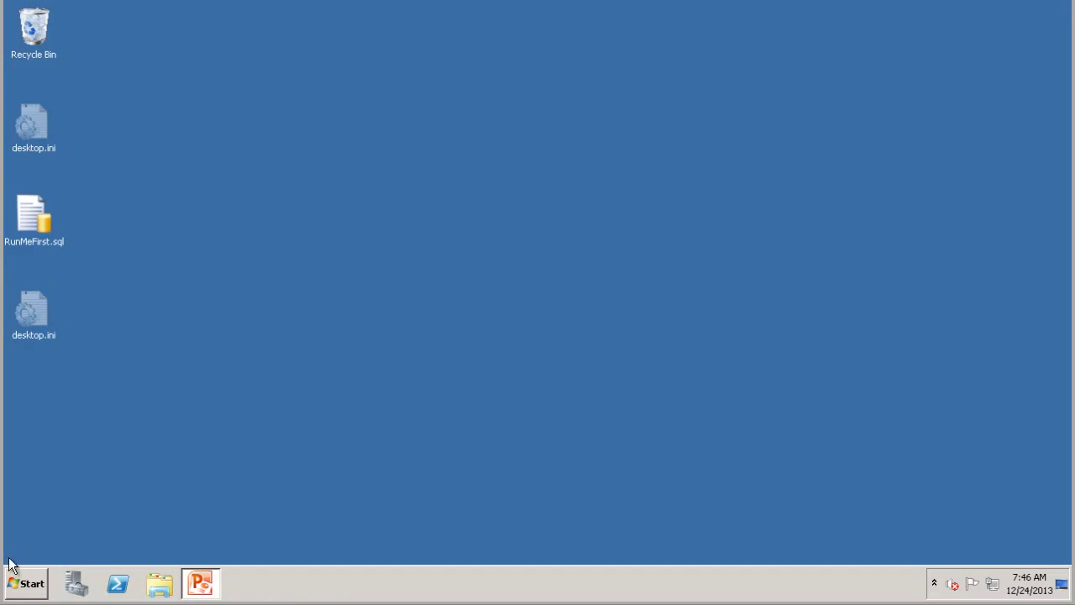
pyautogui.click(25, 581)
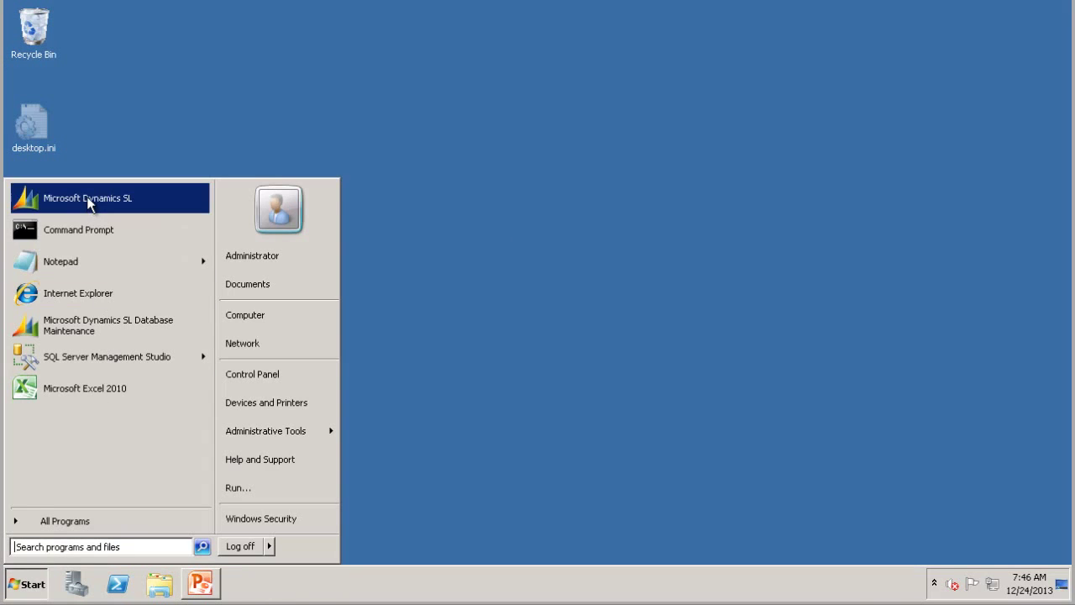
pyautogui.click(87, 197)
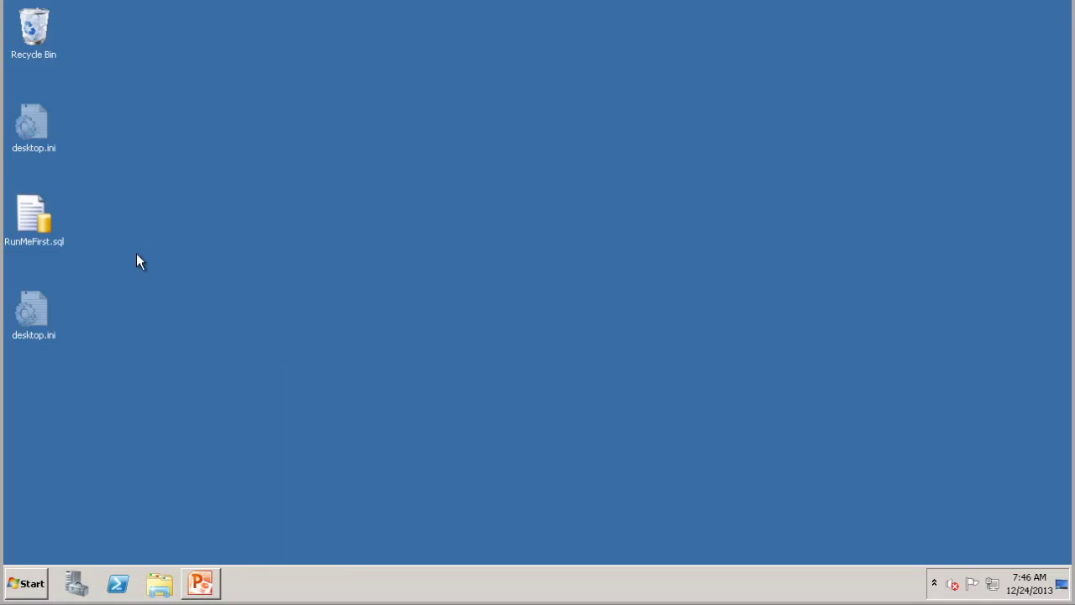
pyautogui.press('Tab')
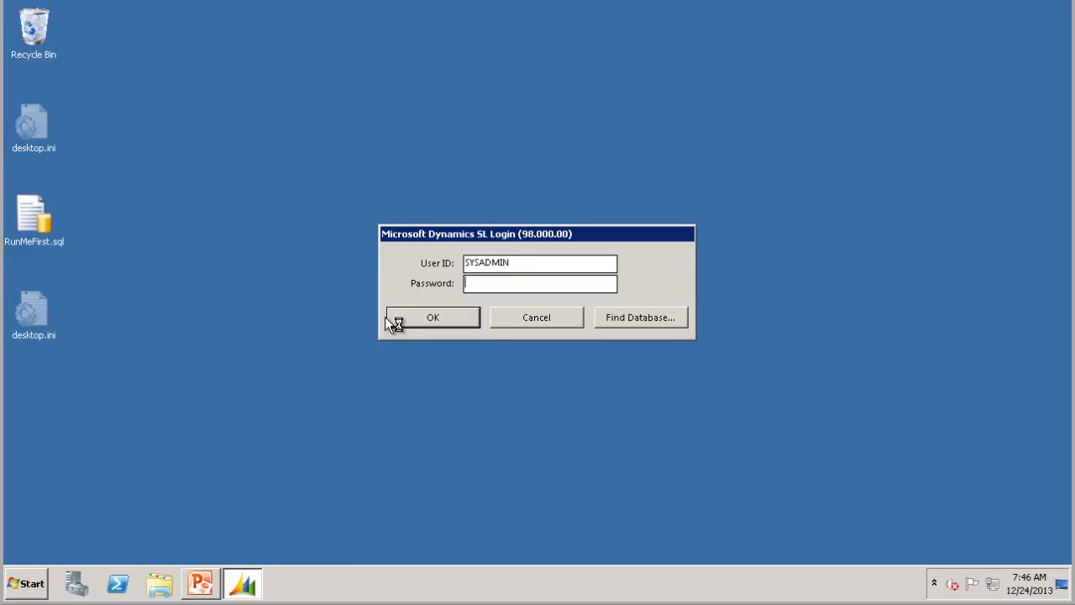
pyautogui.write('********')
pyautogui.press('Return')
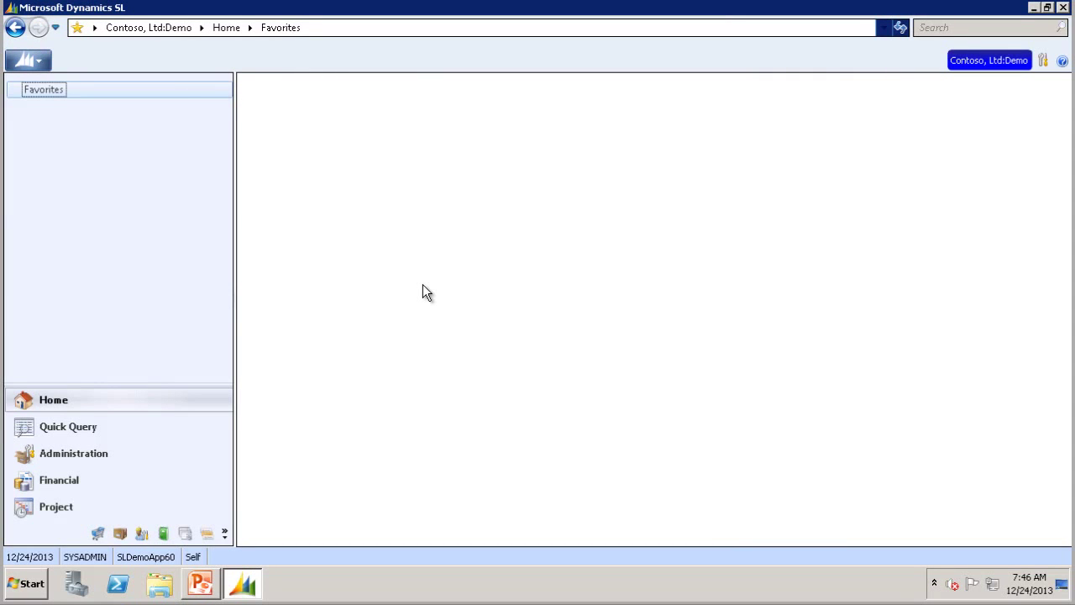
# Step: Open the saved Test view under Financial > AP Documents and check its CK filter and Create User column
pyautogui.click(57, 428)
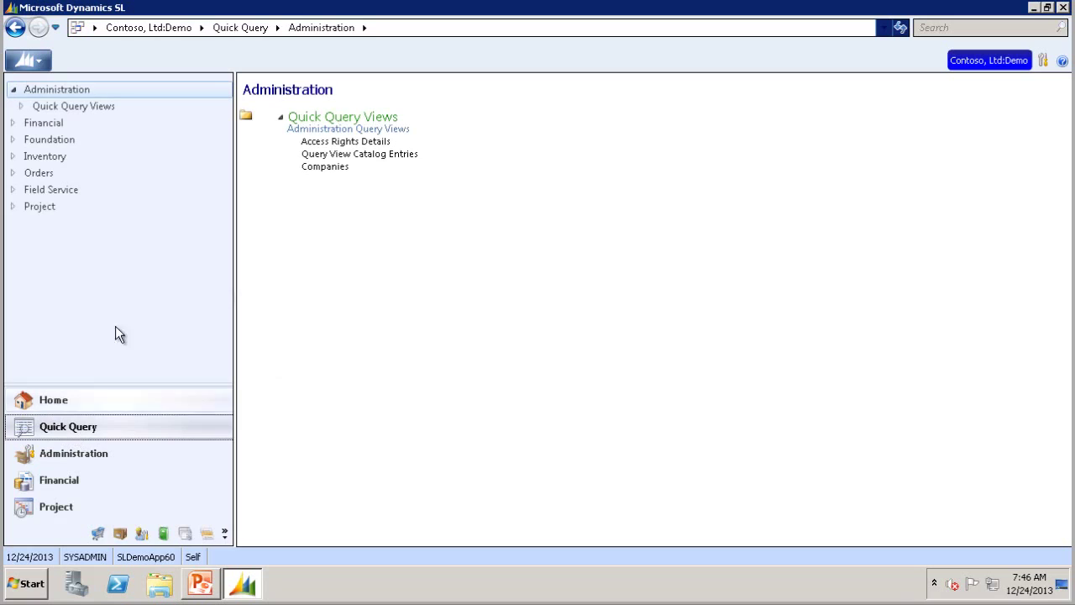
pyautogui.click(46, 124)
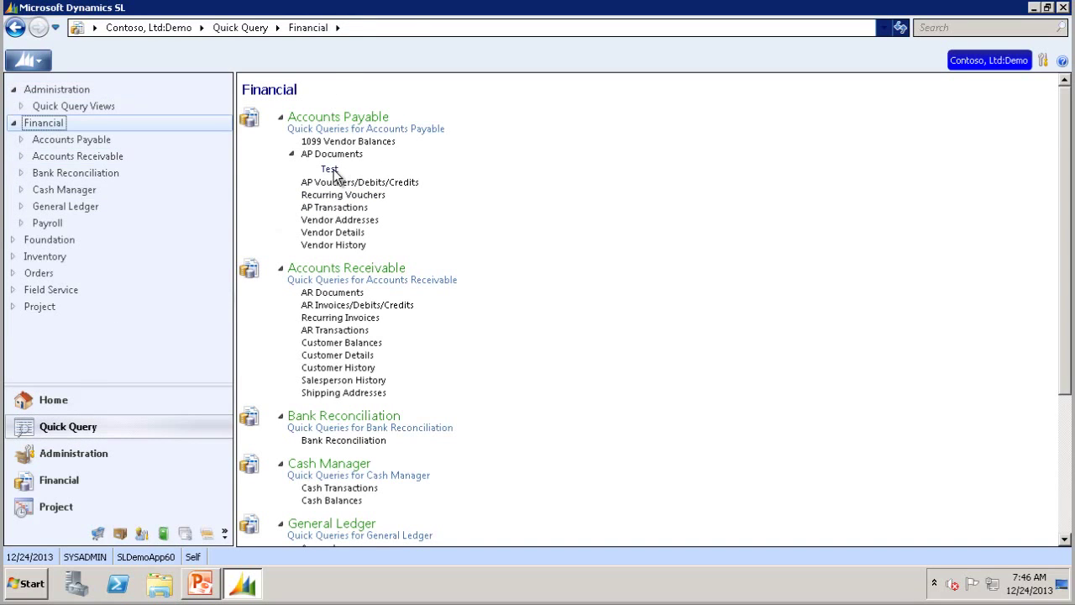
pyautogui.click(333, 170)
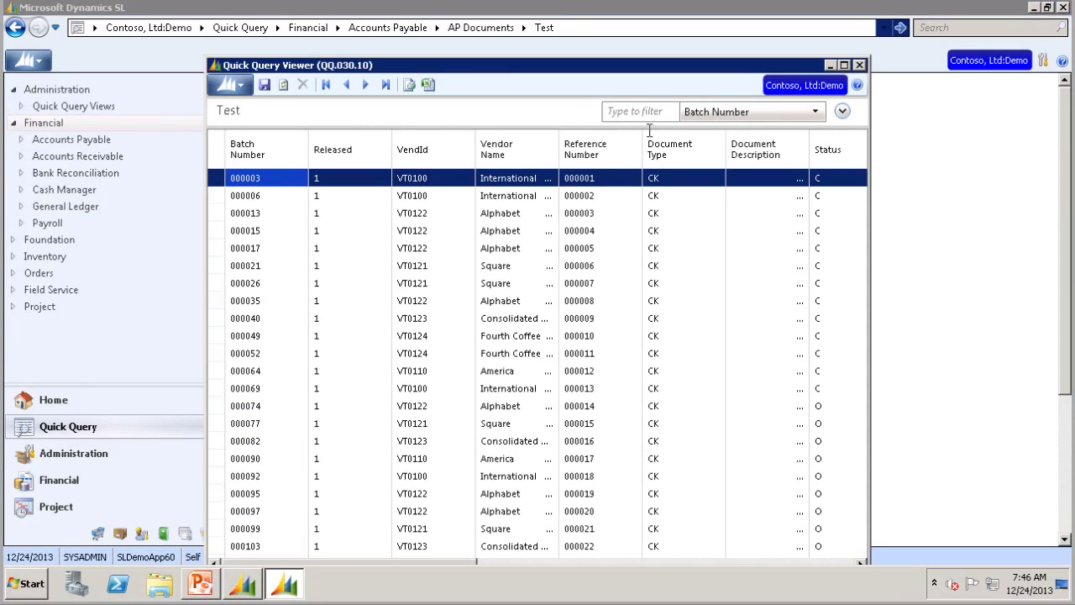
pyautogui.click(843, 113)
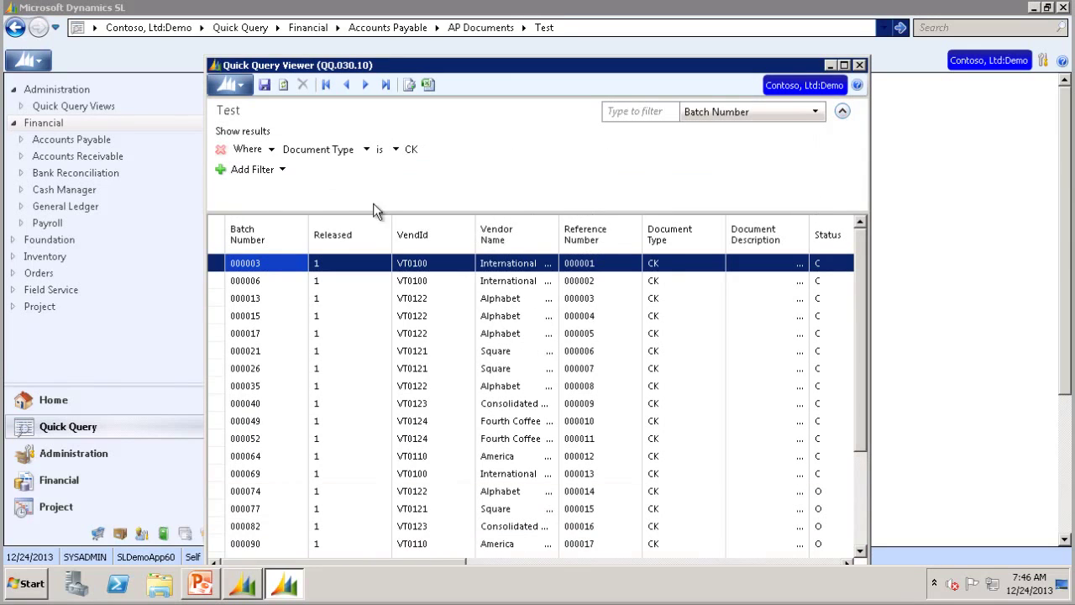
pyautogui.click(436, 152)
pyautogui.moveTo(456, 564); pyautogui.dragTo(861, 481)
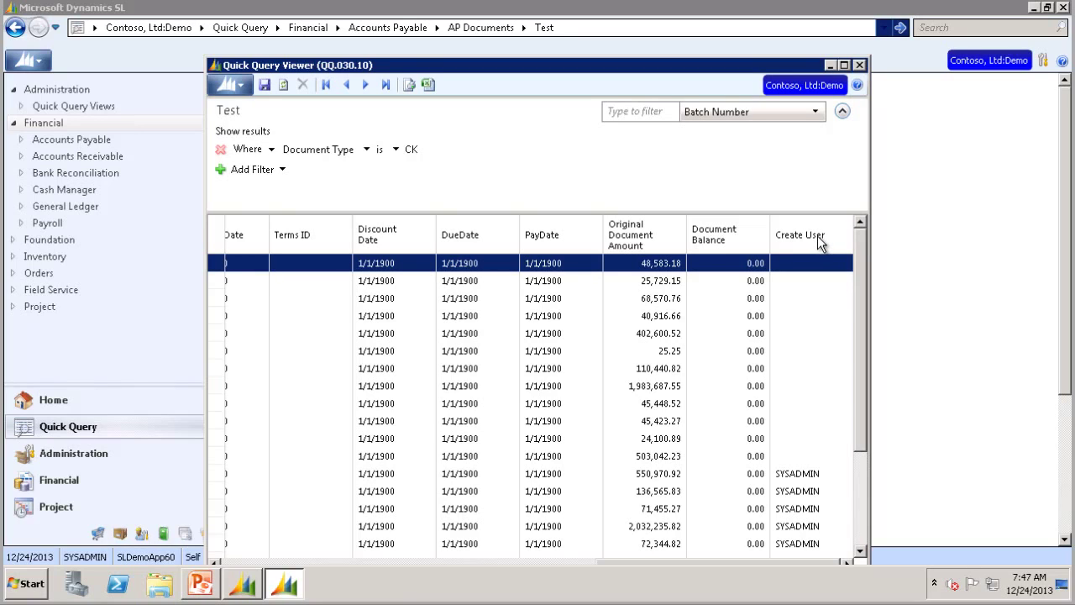
# Step: Close the Test view, reopen the base AP Documents query and pick Test from its view list
pyautogui.click(859, 66)
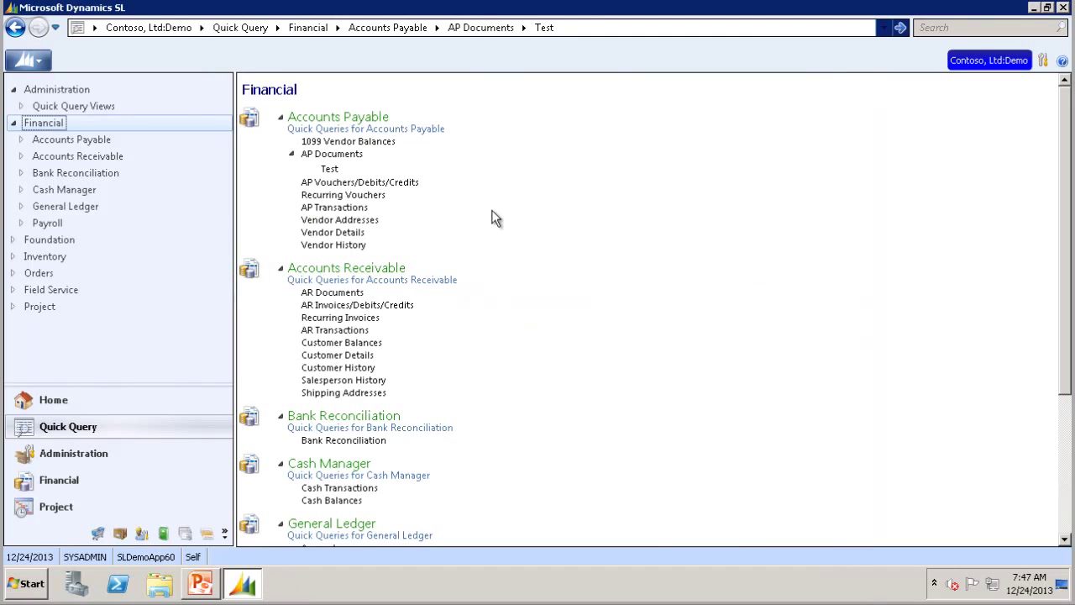
pyautogui.click(319, 155)
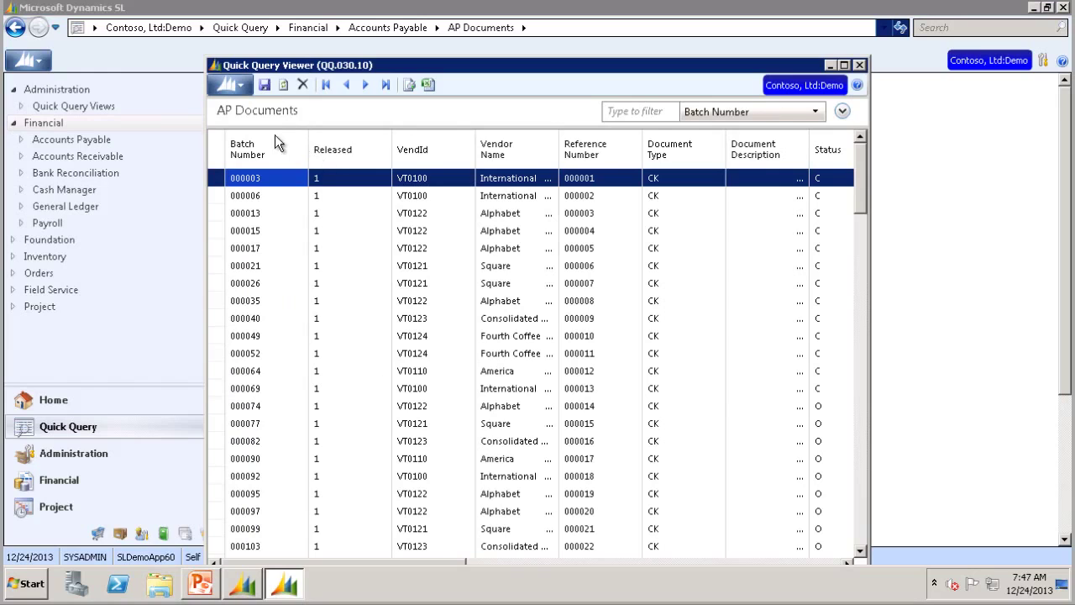
pyautogui.click(245, 111)
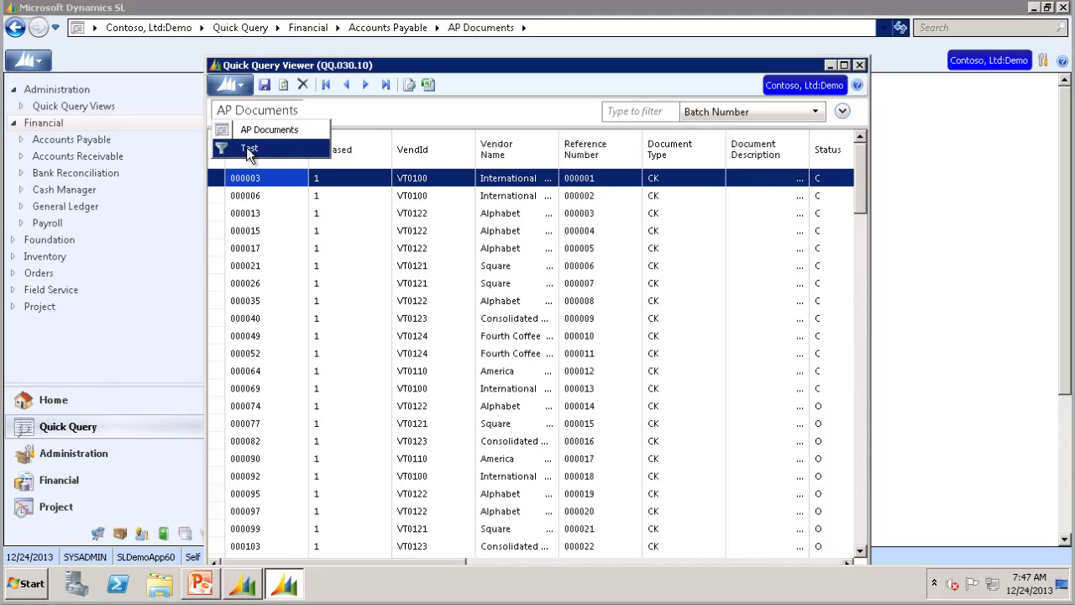
pyautogui.click(246, 148)
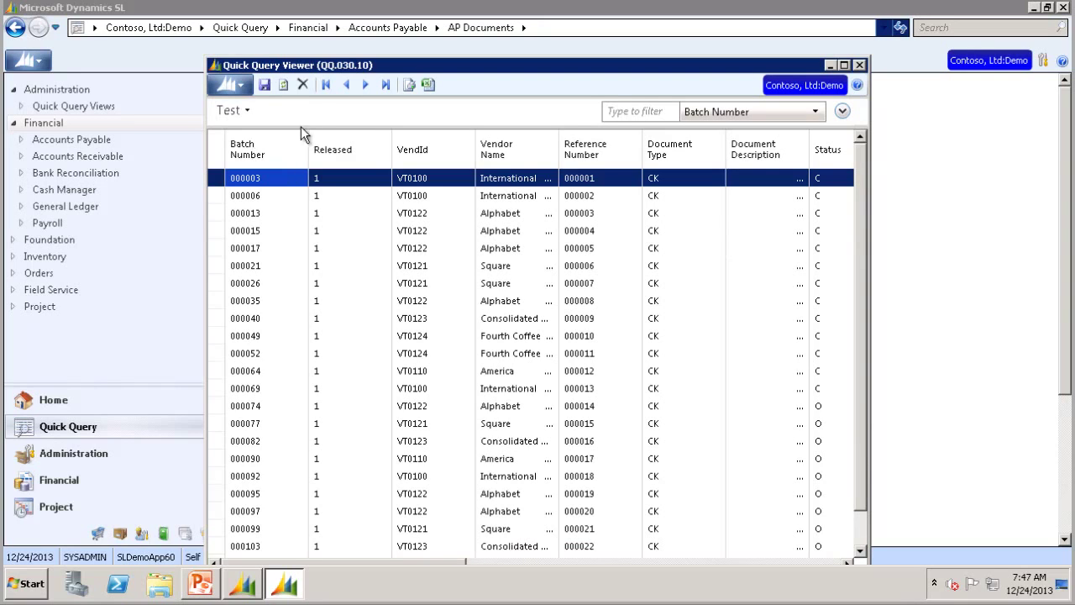
# Step: Delete the Test view, confirm Yes at the prompt, and close the Quick Query Viewer
pyautogui.click(303, 84)
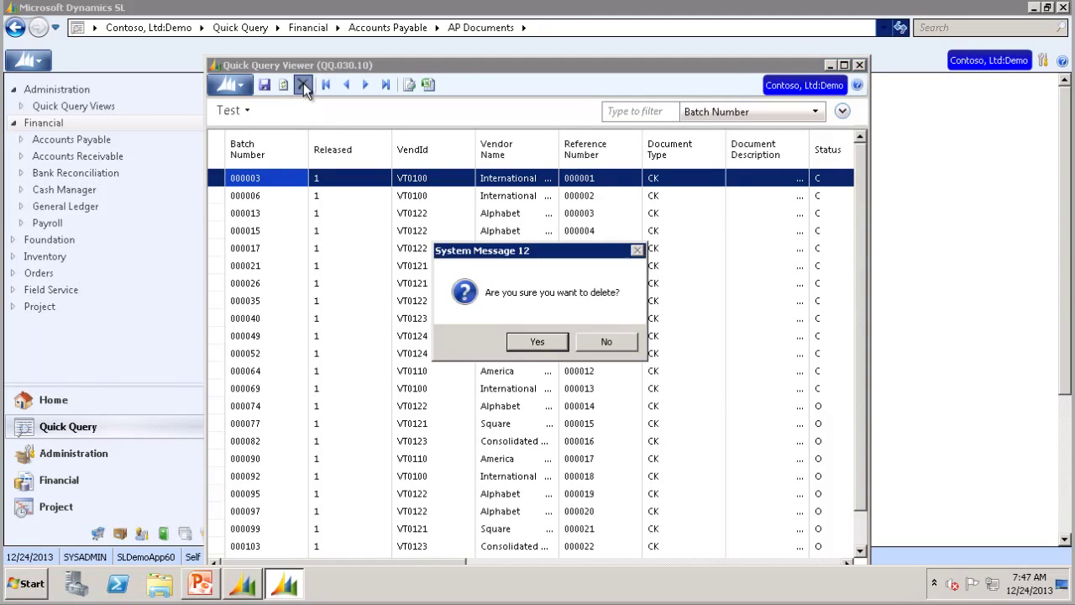
pyautogui.click(531, 342)
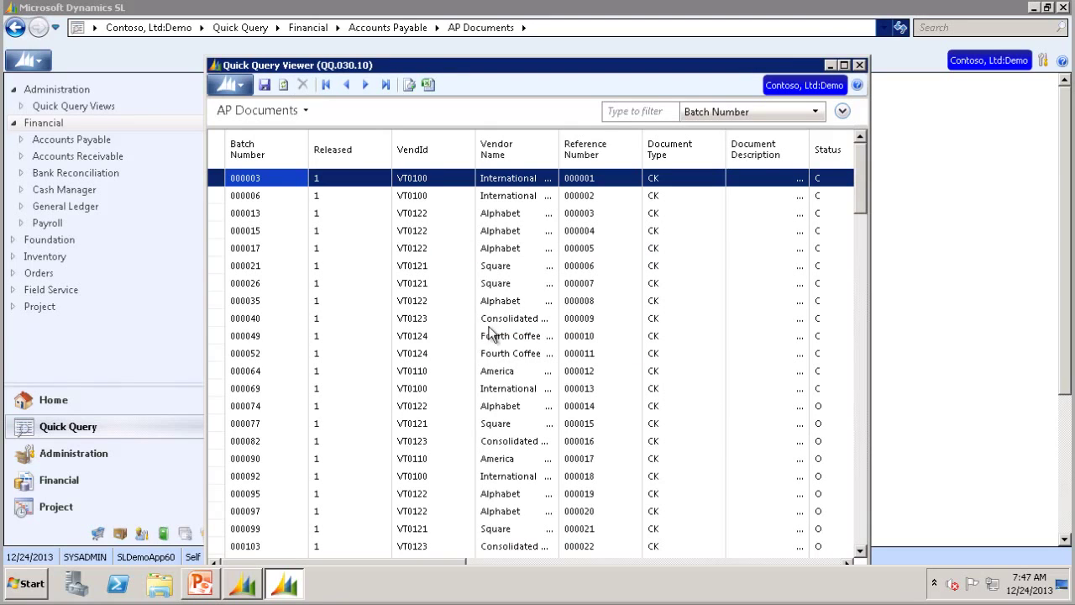
pyautogui.click(860, 65)
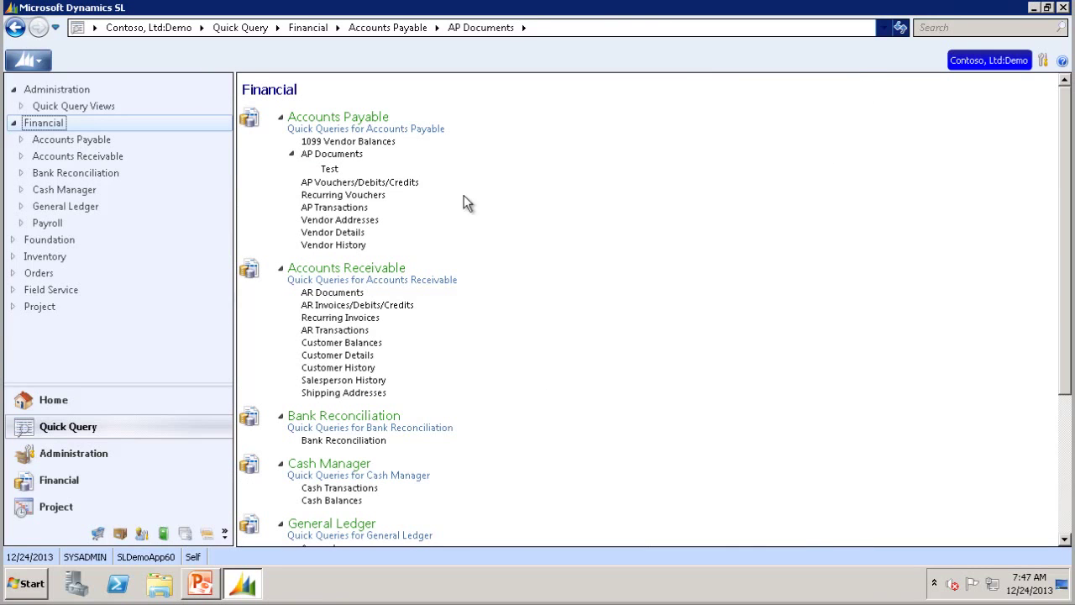
# Step: Restart Dynamics SL, sign in with the account password, and list the Financial quick queries
pyautogui.click(1064, 10)
pyautogui.click(40, 588)
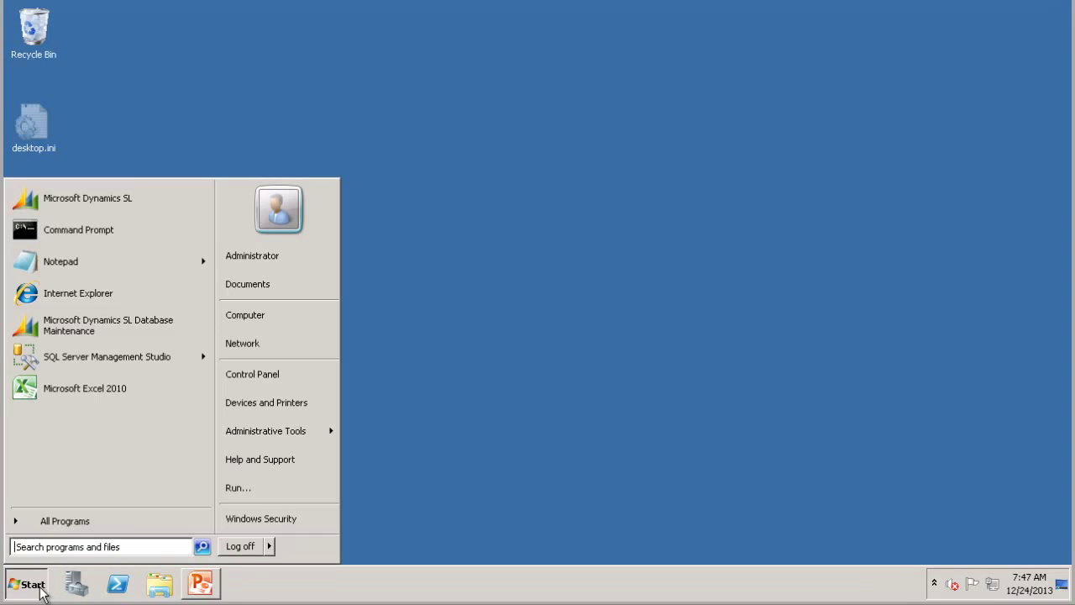
pyautogui.click(72, 200)
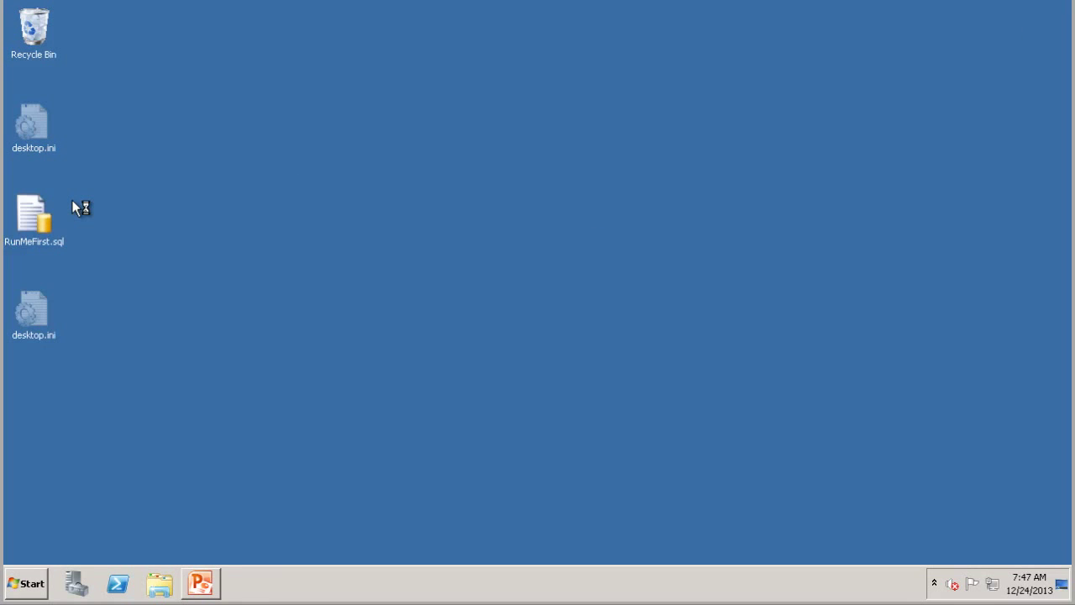
pyautogui.click(490, 283)
pyautogui.write('*******')
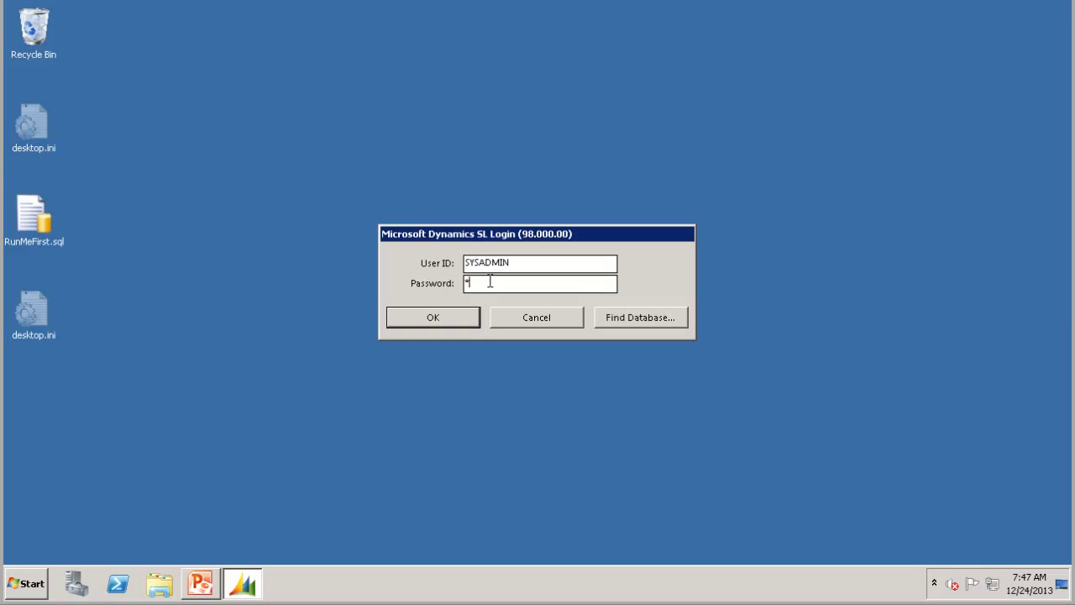
pyautogui.write('**')
pyautogui.press('Return')
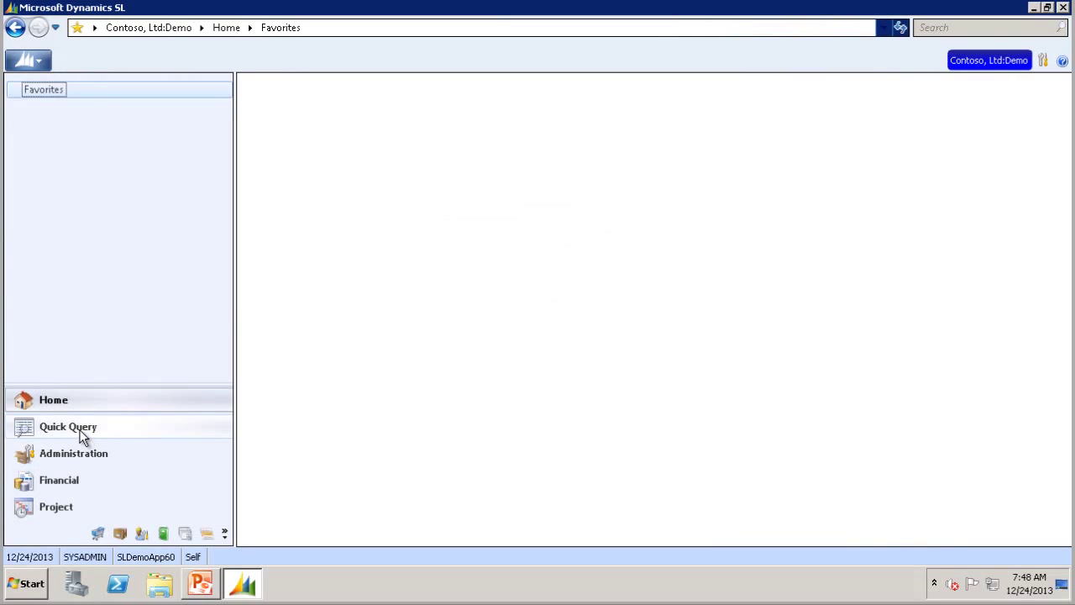
pyautogui.click(78, 428)
pyautogui.click(39, 117)
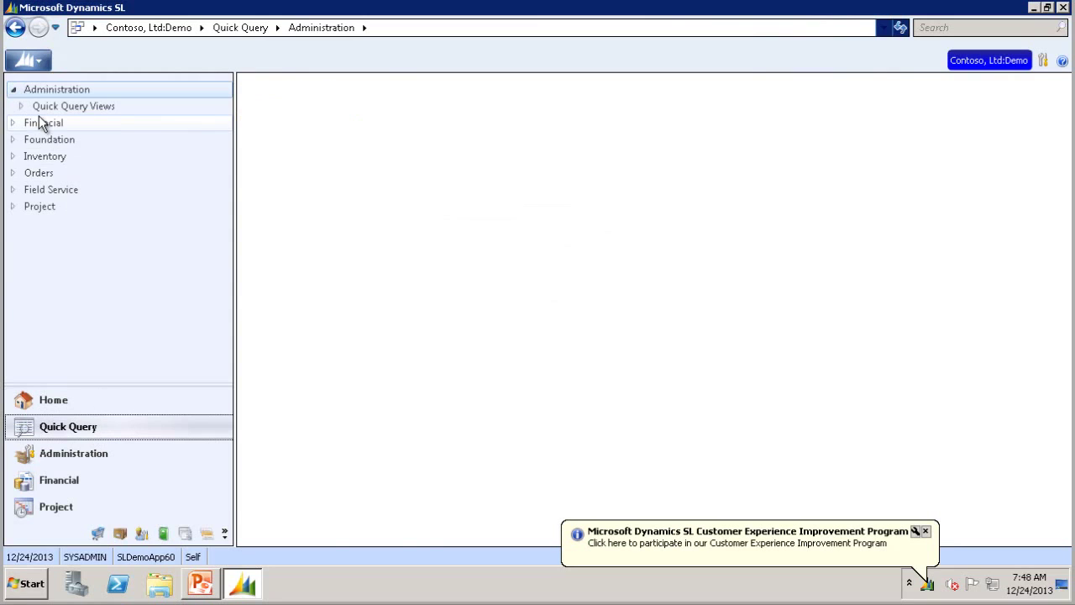